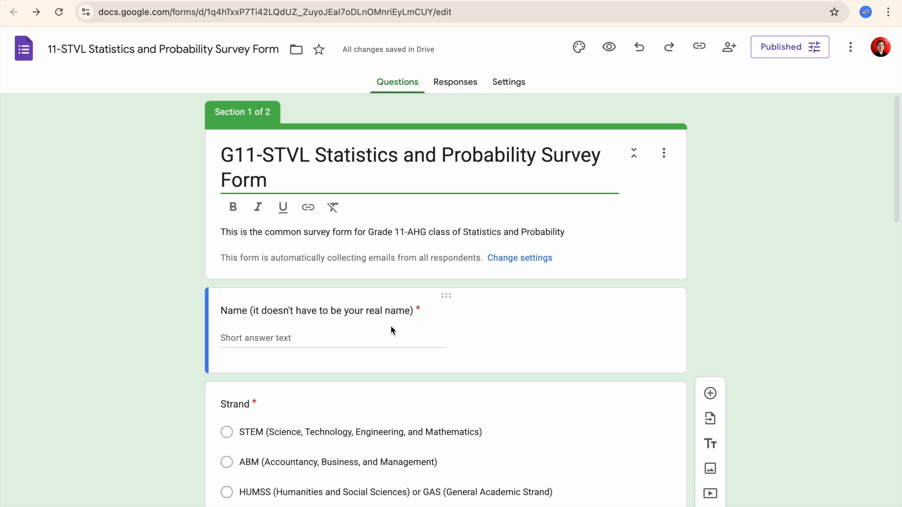
# Review the form's section 1 questions, from Name through Internet access at home, and the GROUP 1 section below them.
pyautogui.scroll(-1, 392, 328)
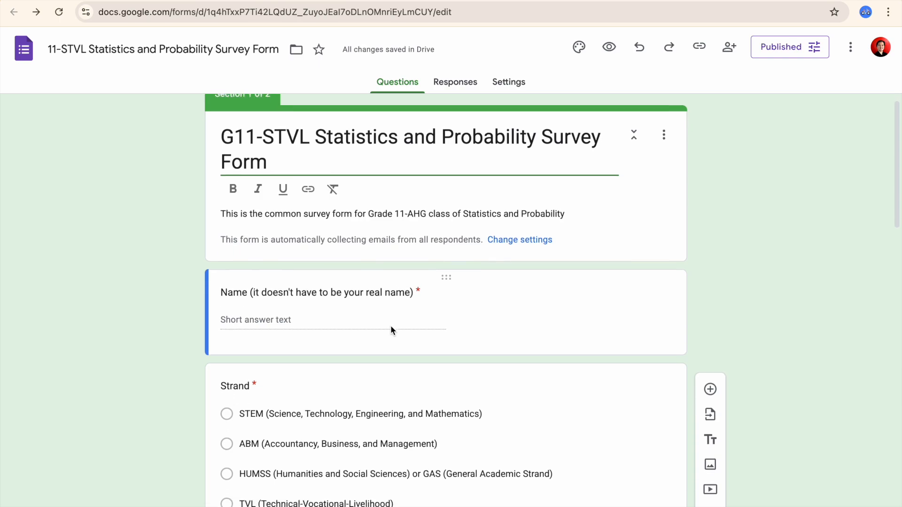
pyautogui.scroll(1, 392, 329)
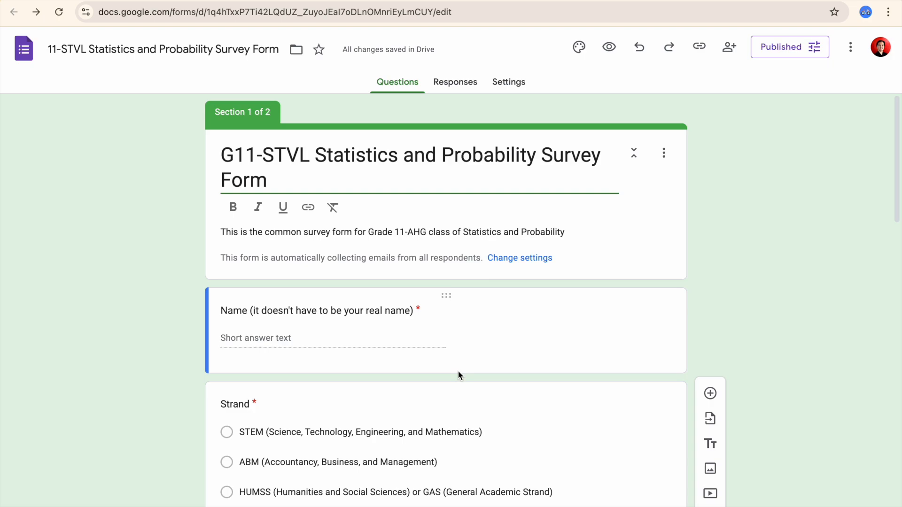
pyautogui.scroll(-1, 458, 372)
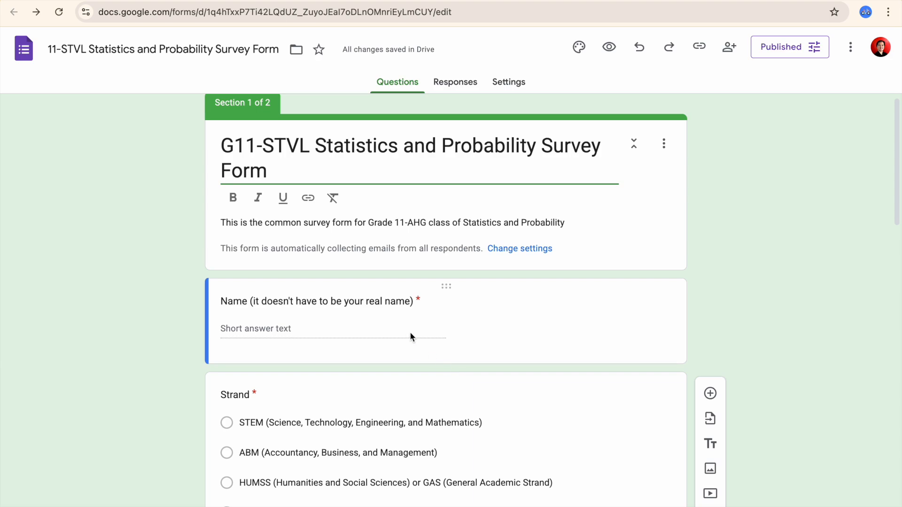
pyautogui.scroll(-1, 411, 334)
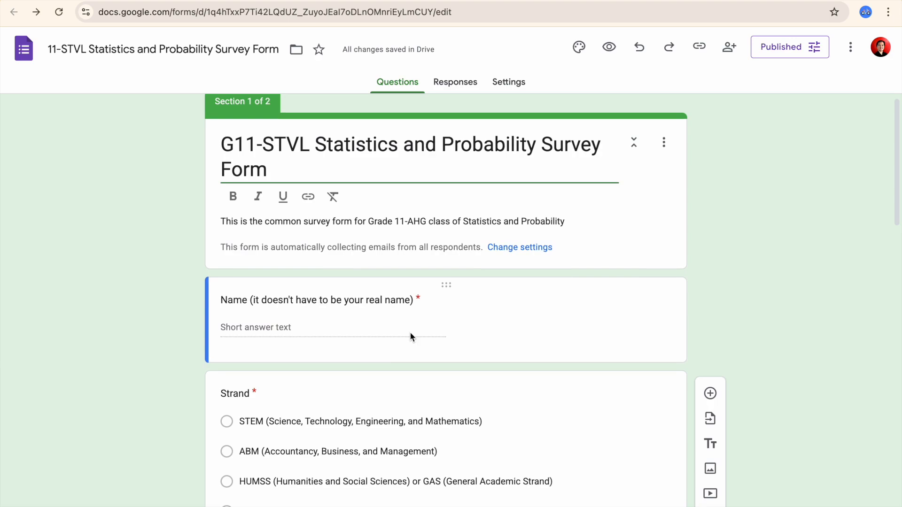
pyautogui.scroll(-1, 410, 333)
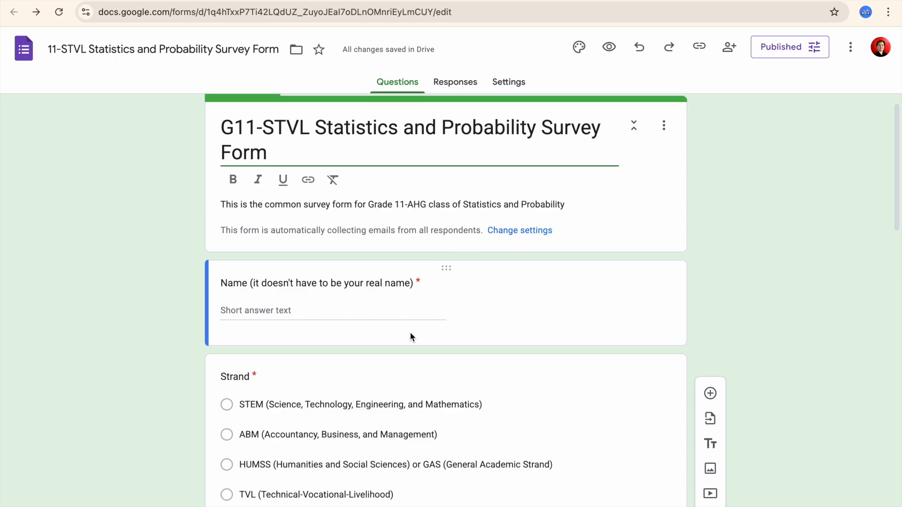
pyautogui.scroll(-1, 410, 333)
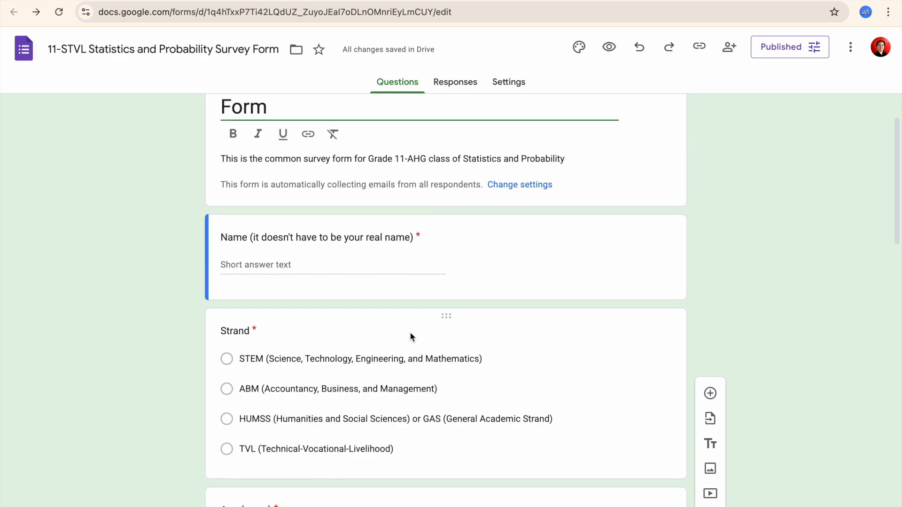
pyautogui.scroll(-3, 410, 334)
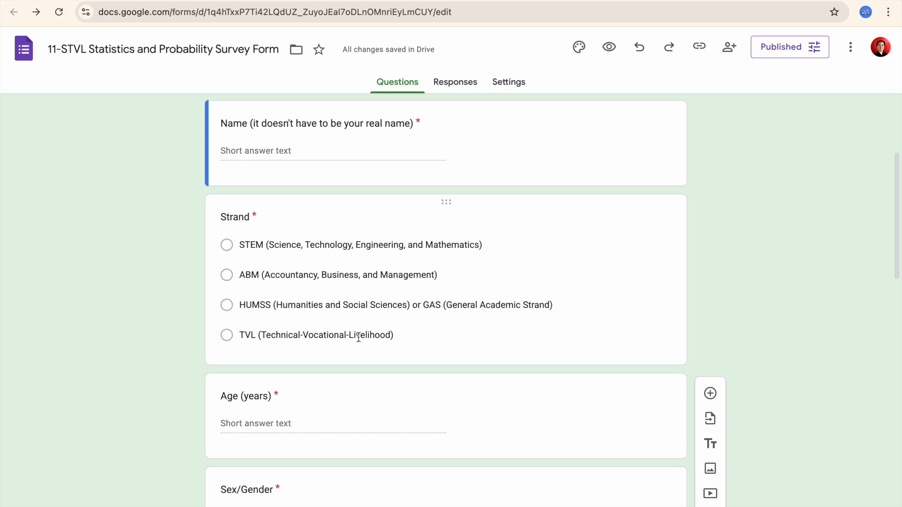
pyautogui.scroll(-2, 358, 336)
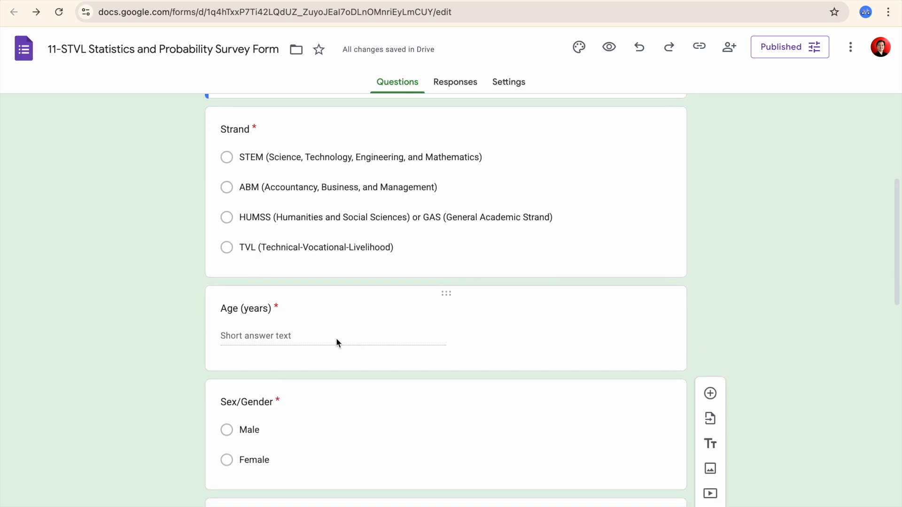
pyautogui.scroll(-2, 336, 337)
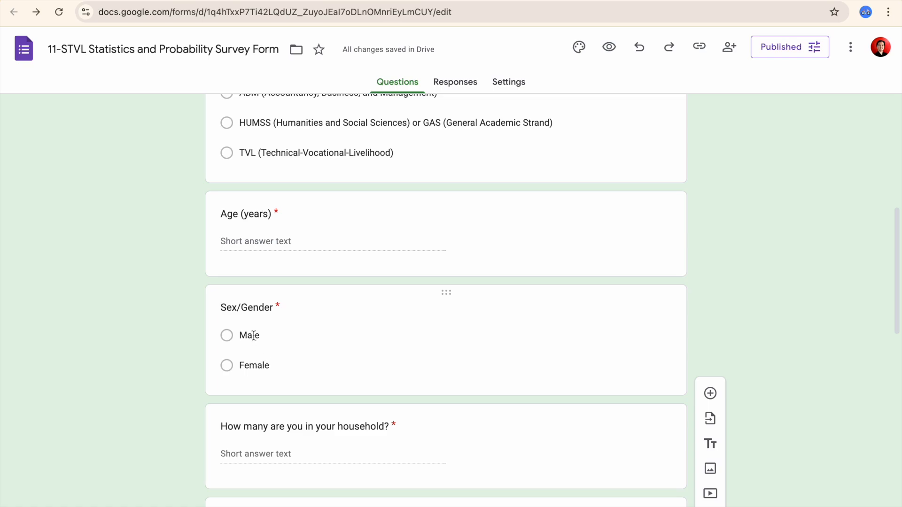
pyautogui.scroll(-1, 295, 374)
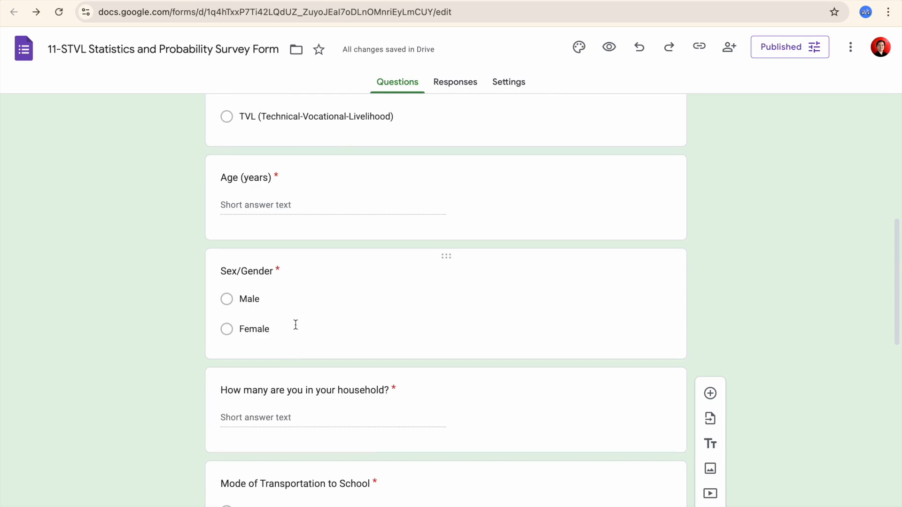
pyautogui.scroll(-3, 296, 325)
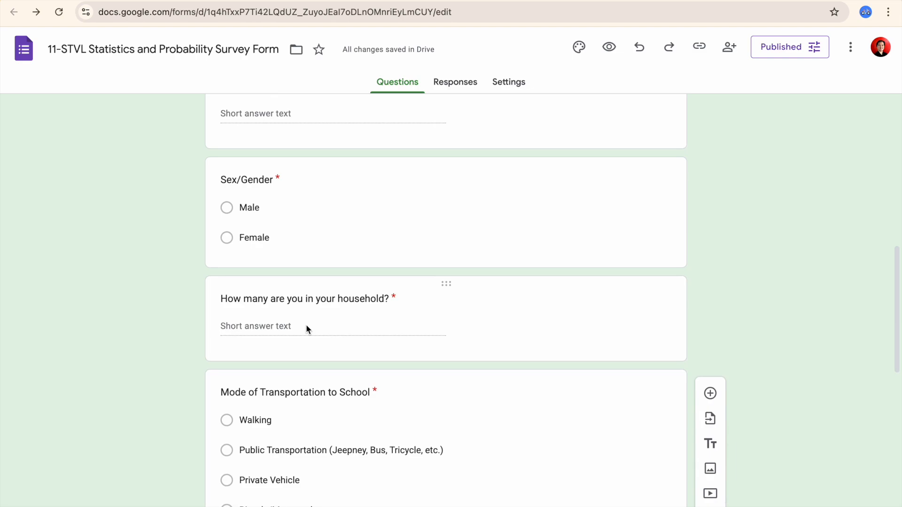
pyautogui.scroll(-3, 306, 328)
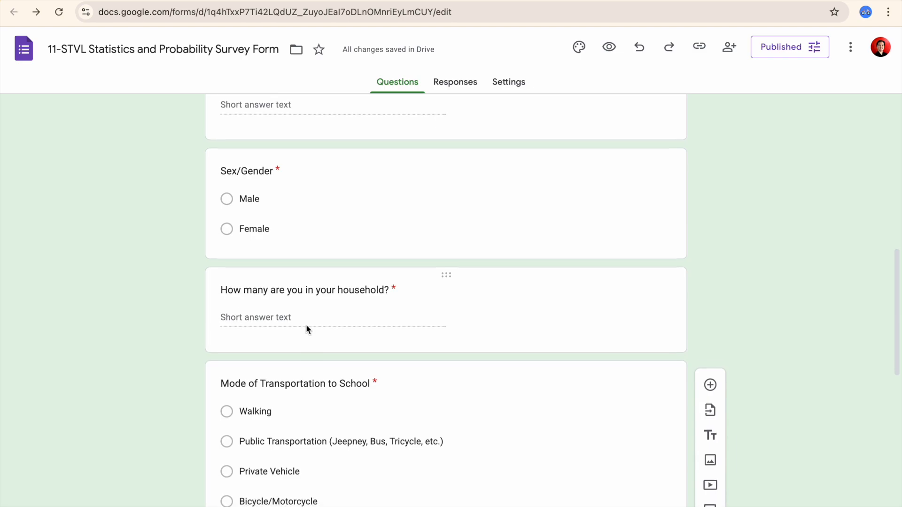
pyautogui.scroll(-2, 306, 329)
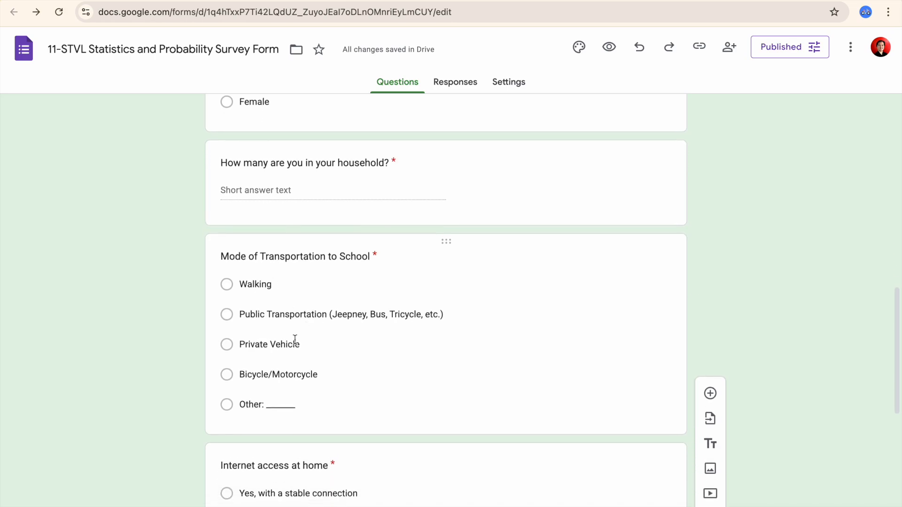
pyautogui.scroll(-1, 299, 346)
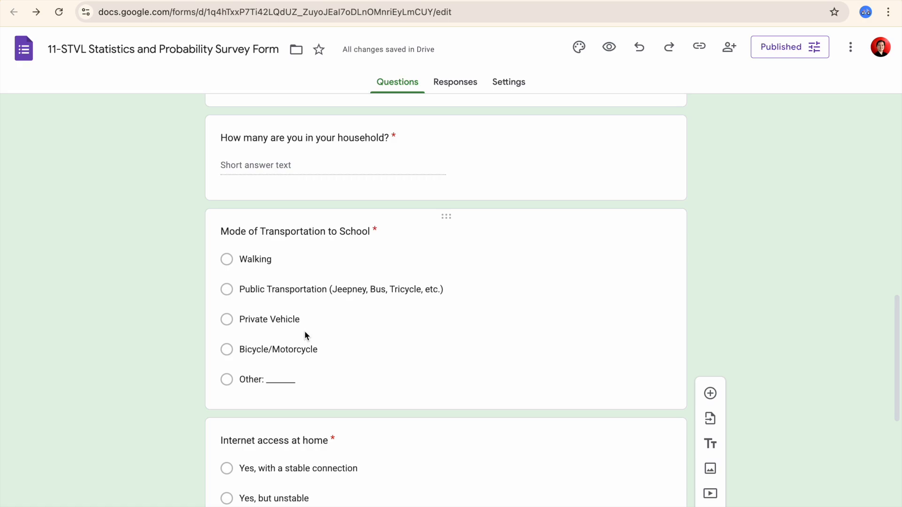
pyautogui.scroll(-4, 304, 330)
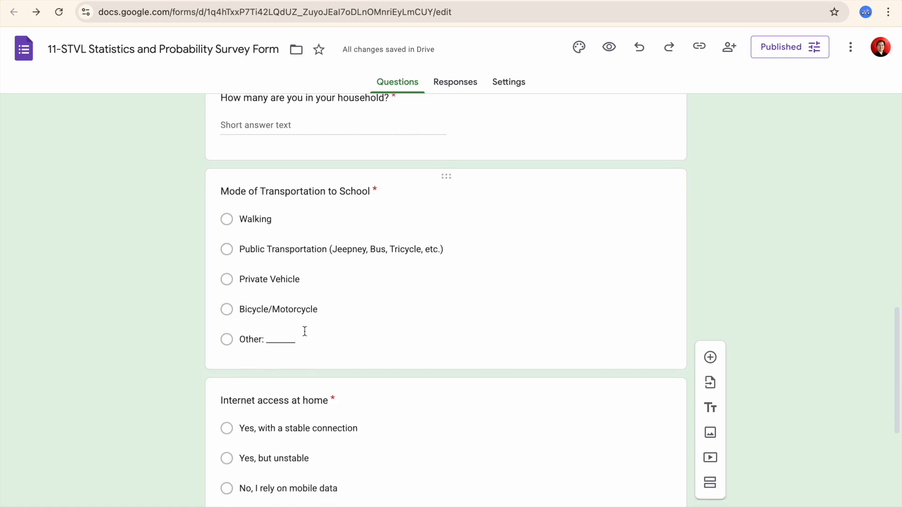
pyautogui.scroll(-3, 305, 335)
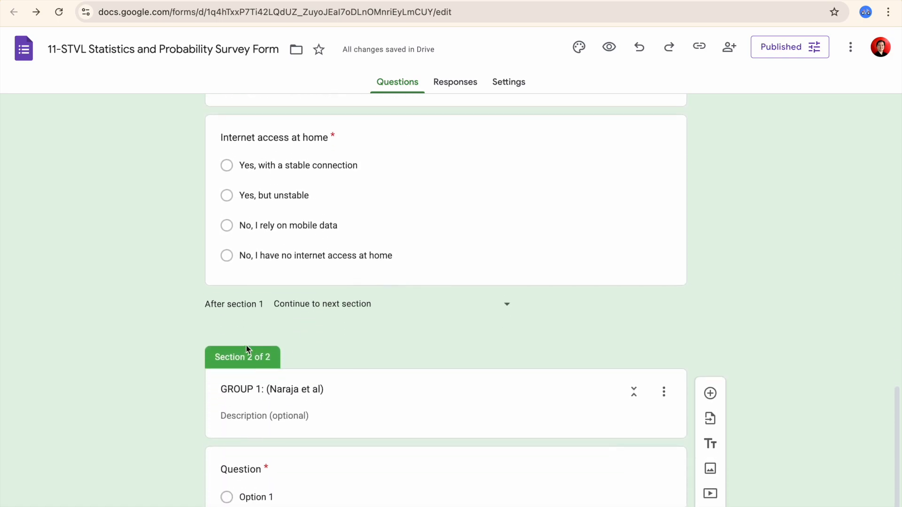
pyautogui.scroll(-1, 288, 375)
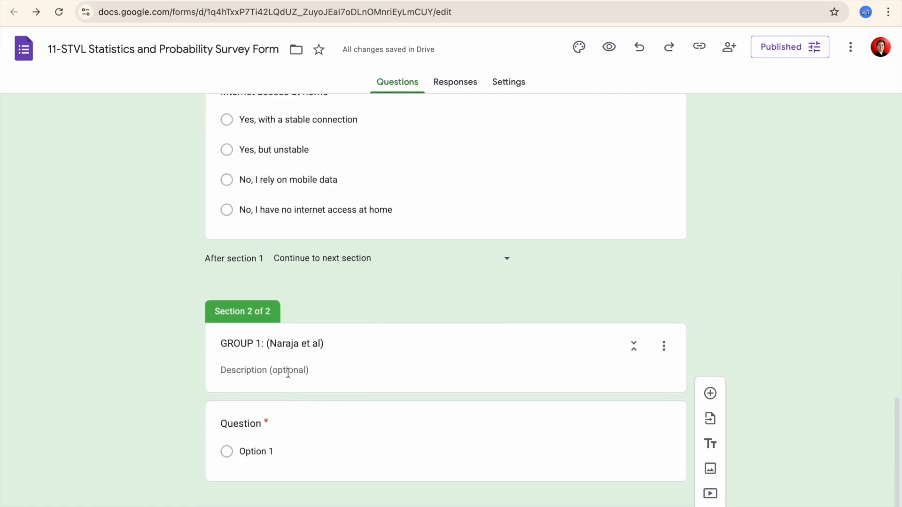
pyautogui.scroll(-1, 288, 373)
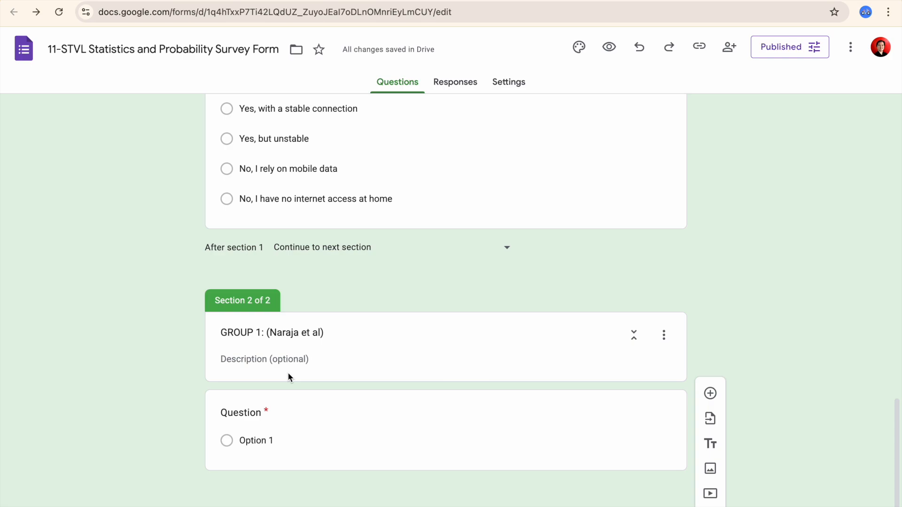
# Replace the surname in section 2's GROUP 1 title with the new lead member's surname.
pyautogui.click(286, 332)
pyautogui.press('Left')
pyautogui.press('Left')
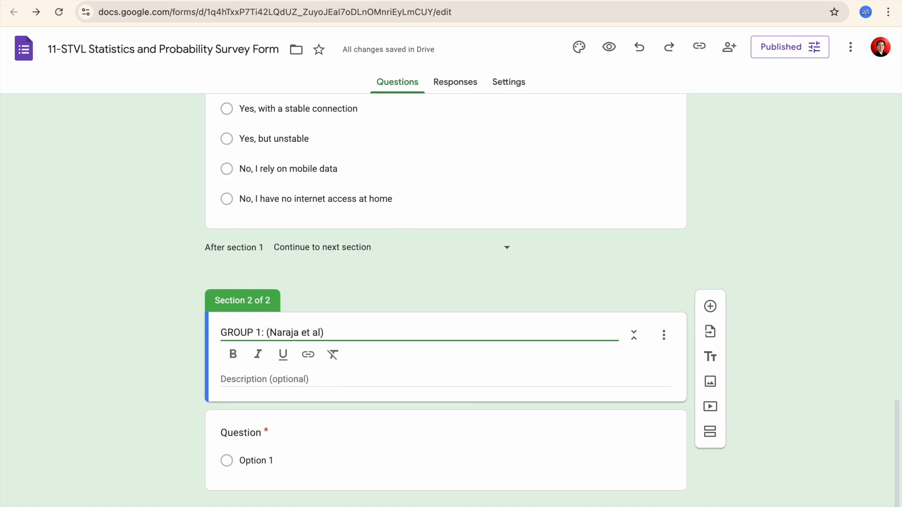
pyautogui.hotkey('shift', 'Right')
pyautogui.hotkey('shift', 'Right')
pyautogui.hotkey('shift', 'Right')
pyautogui.hotkey('shift', 'Right')
pyautogui.hotkey('shift', 'Right')
pyautogui.hotkey('shift', 'Right')
pyautogui.hotkey('shift', 'Right')
pyautogui.hotkey('shift', 'Left')
pyautogui.write('Cebuja')
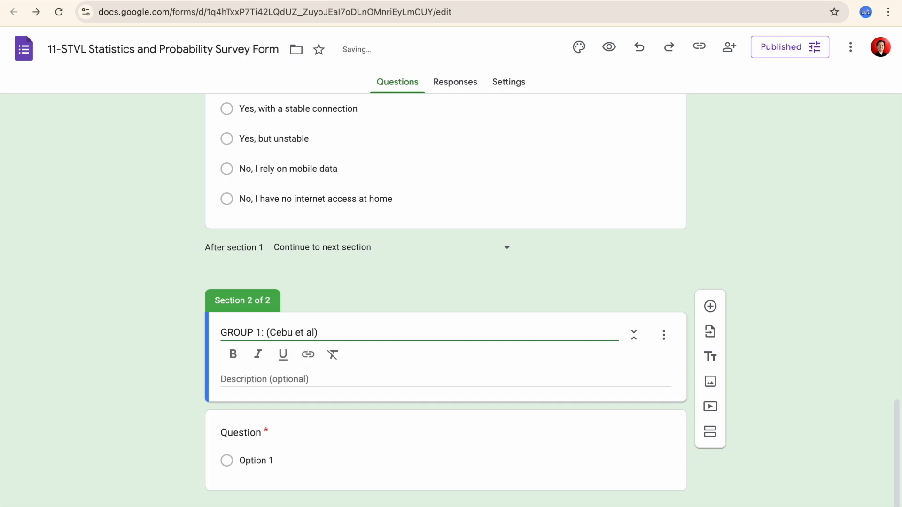
pyautogui.write('no')
# Append "- BRUSHING OF T" to the GROUP 1 section title.
pyautogui.click(369, 333)
pyautogui.write('- BRUSHIN')
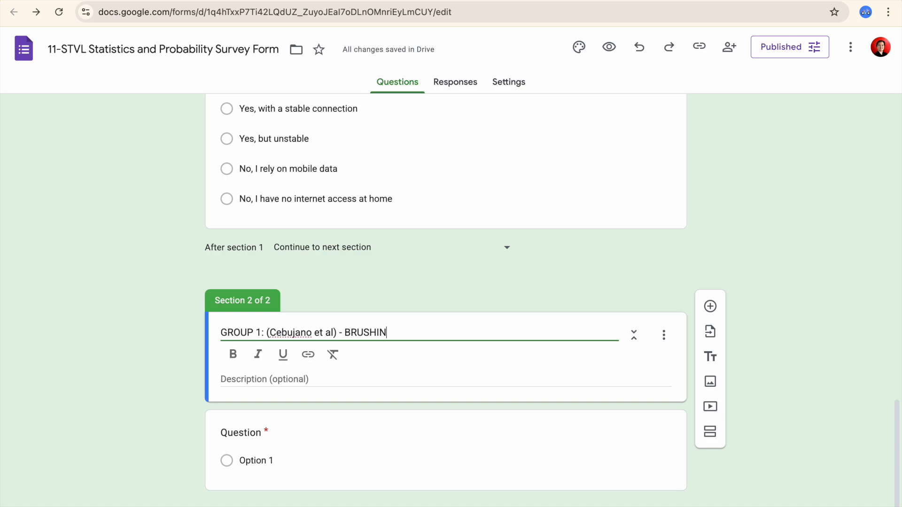
pyautogui.write('G OF T')
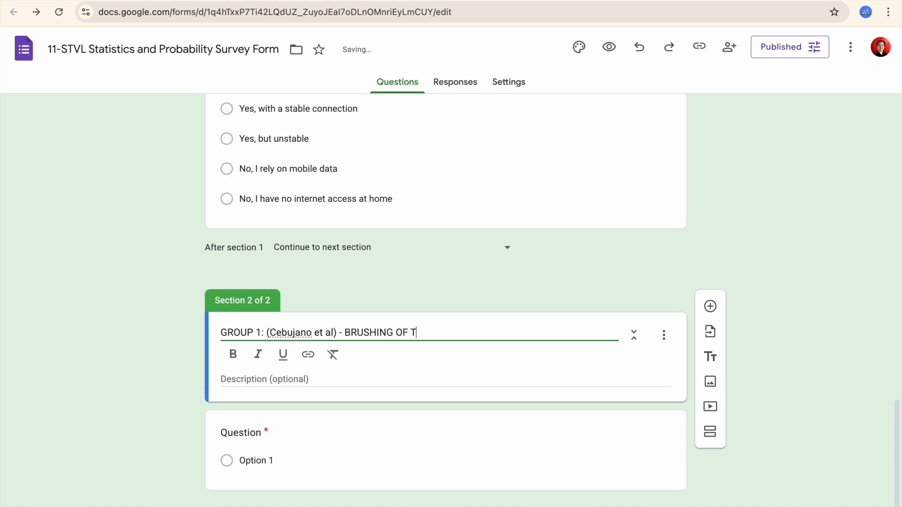
# Replace the brushing topic in the GROUP 1 section title with "DIET AND NUTRITION".
pyautogui.press('BackSpace')
pyautogui.press('BackSpace')
pyautogui.press('BackSpace')
pyautogui.press('BackSpace')
pyautogui.press('BackSpace')
pyautogui.press('BackSpace')
pyautogui.press('BackSpace')
pyautogui.press('BackSpace')
pyautogui.press('BackSpace')
pyautogui.press('BackSpace')
pyautogui.press('BackSpace')
pyautogui.press('BackSpace')
pyautogui.press('BackSpace')
pyautogui.write('DIET ')
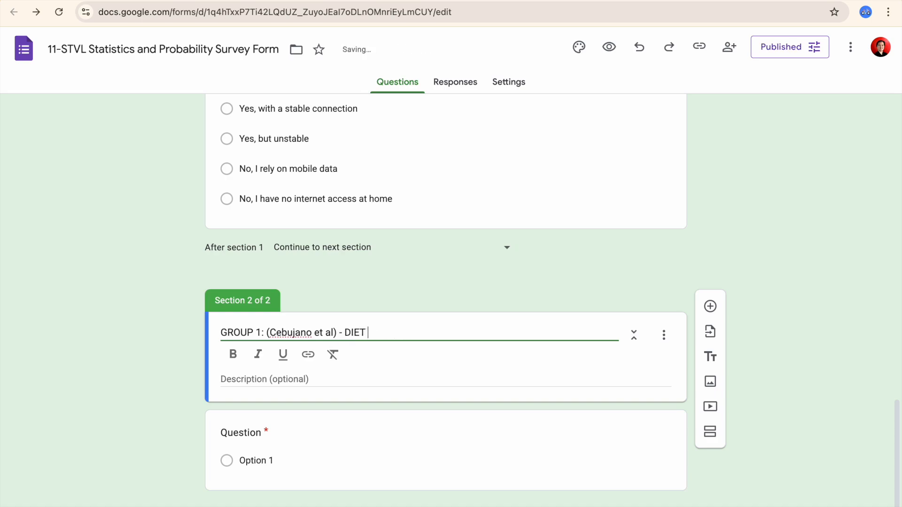
pyautogui.write('AND NUTRITION')
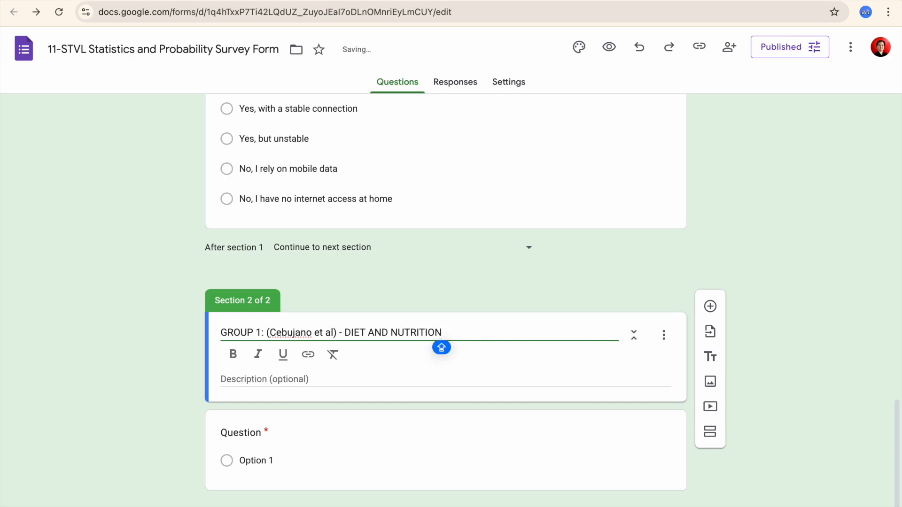
pyautogui.click(292, 332)
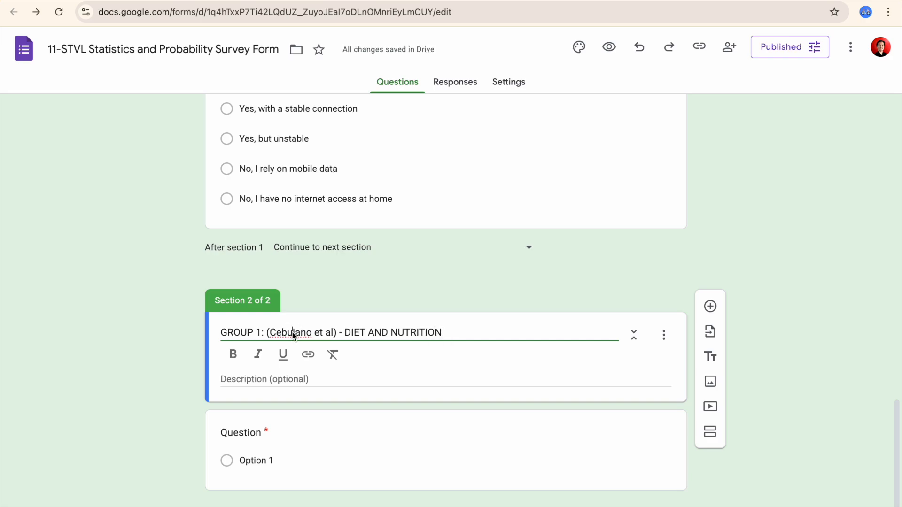
pyautogui.click(468, 334)
pyautogui.press('capslock')
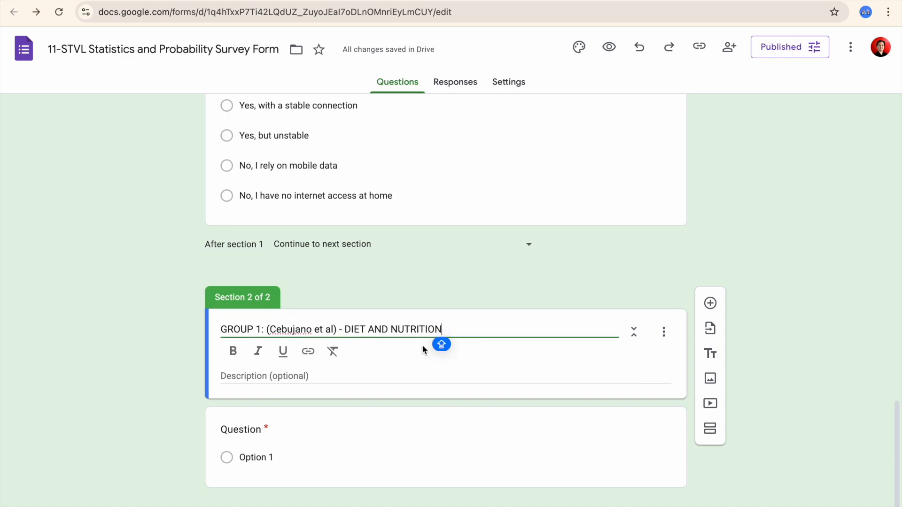
# Add a new section directly after the GROUP 1 section header.
pyautogui.click(705, 503)
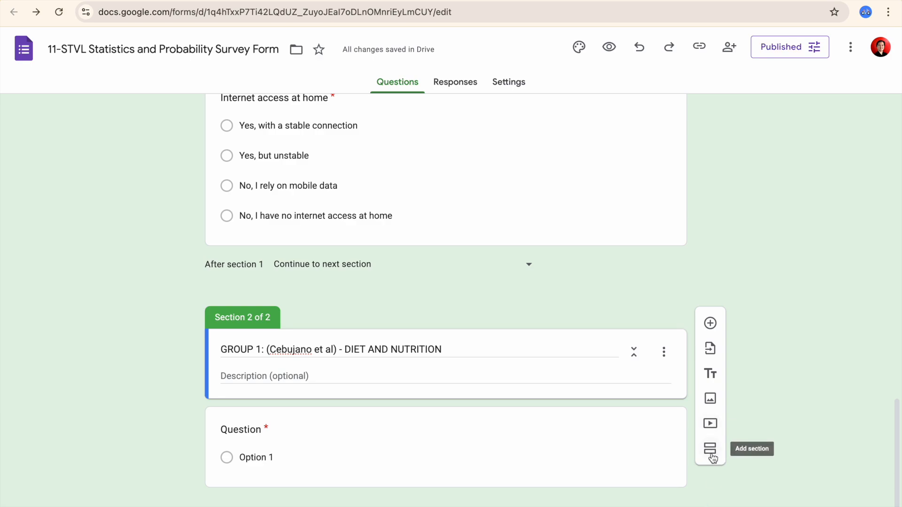
pyautogui.click(710, 449)
pyautogui.scroll(-3, 602, 456)
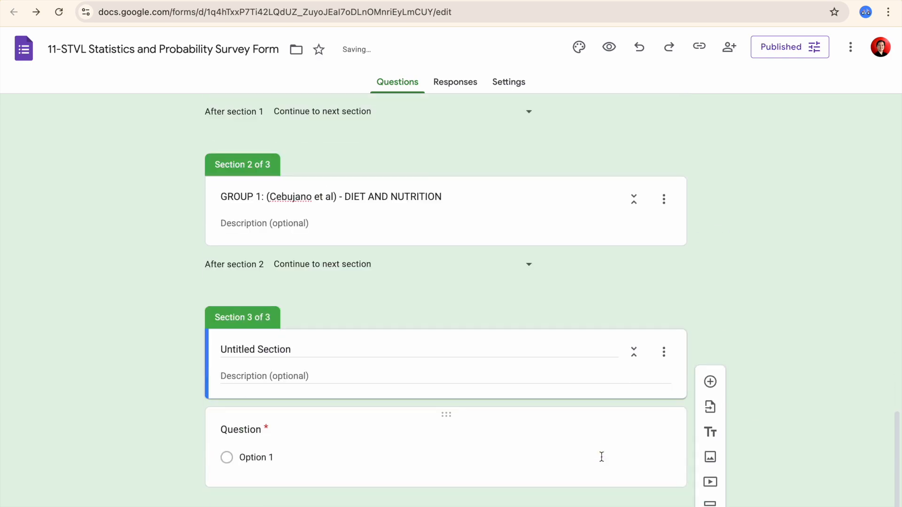
# Title the new section 3 "GROUP 2", with the lead member's surname and "et al" in parentheses, followed by "- MAKEUP".
pyautogui.click(478, 349)
pyautogui.tripleClick(479, 349)
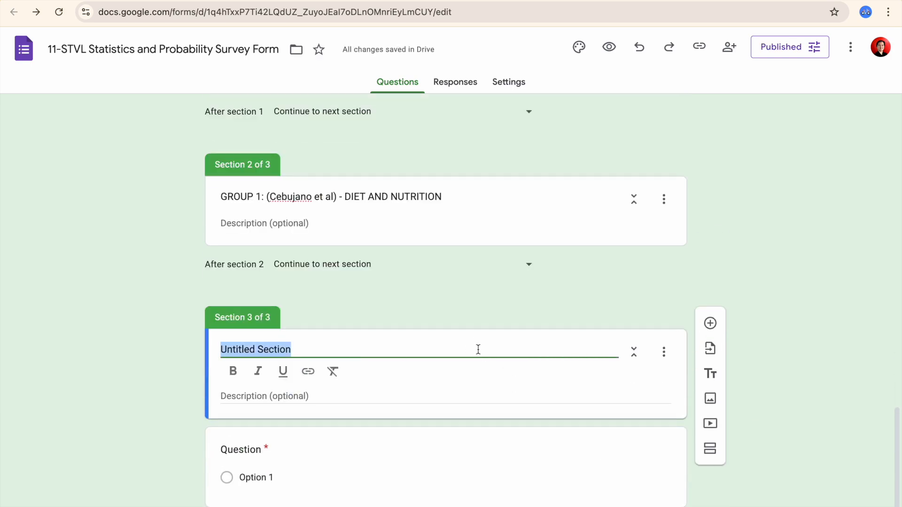
pyautogui.write('GROUP 2 (')
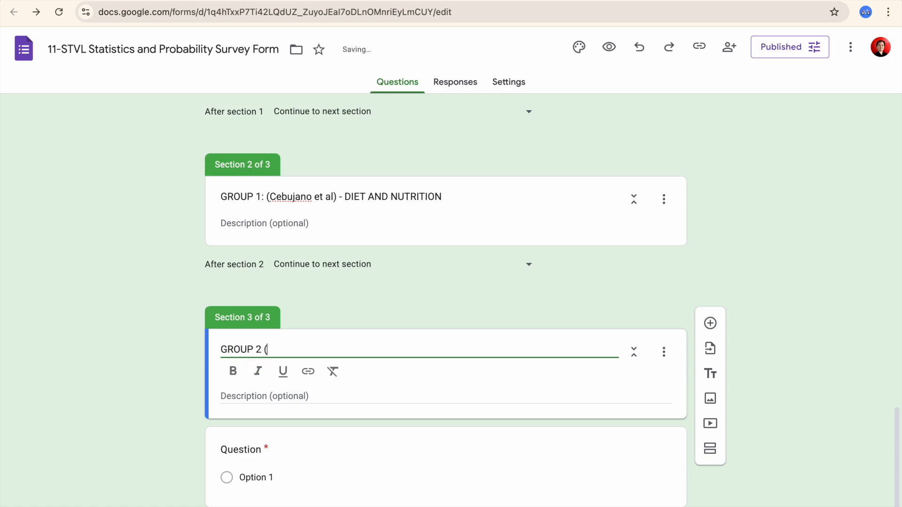
pyautogui.press('capslock')
pyautogui.write('Aquino et ')
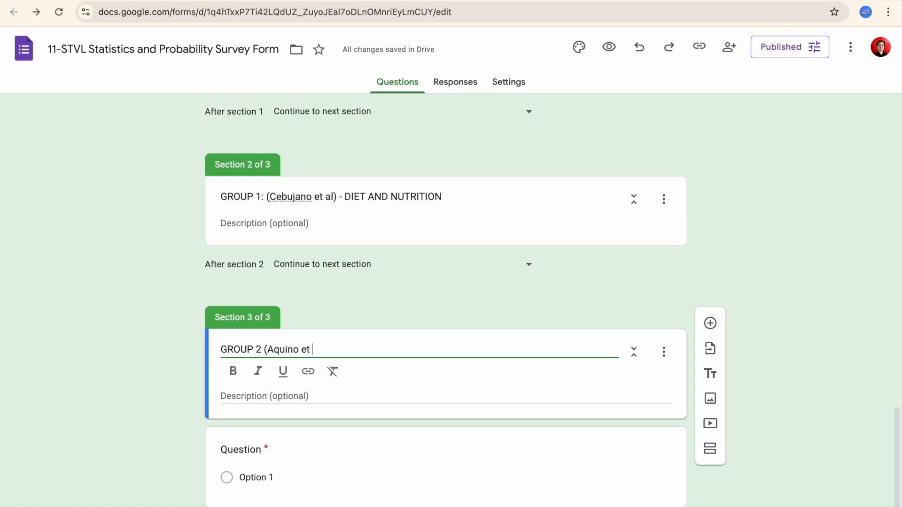
pyautogui.write('al) - ')
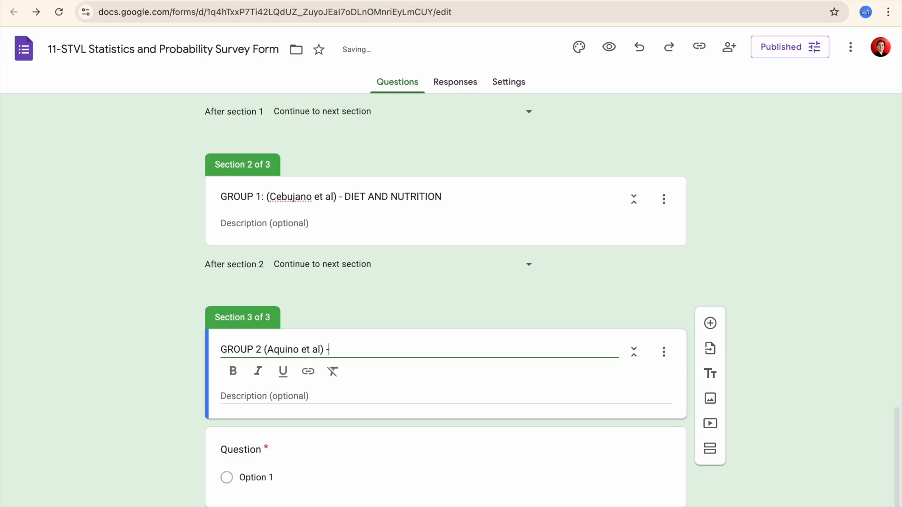
pyautogui.write('MAKEUP')
# Replace the topic MAKEUP in the GROUP 2 section title with "MUSIC INSTERESTS".
pyautogui.hotkey('shift', 'Left')
pyautogui.hotkey('shift', 'Left')
pyautogui.hotkey('shift', 'Left')
pyautogui.hotkey('shift', 'Left')
pyautogui.hotkey('shift', 'Left')
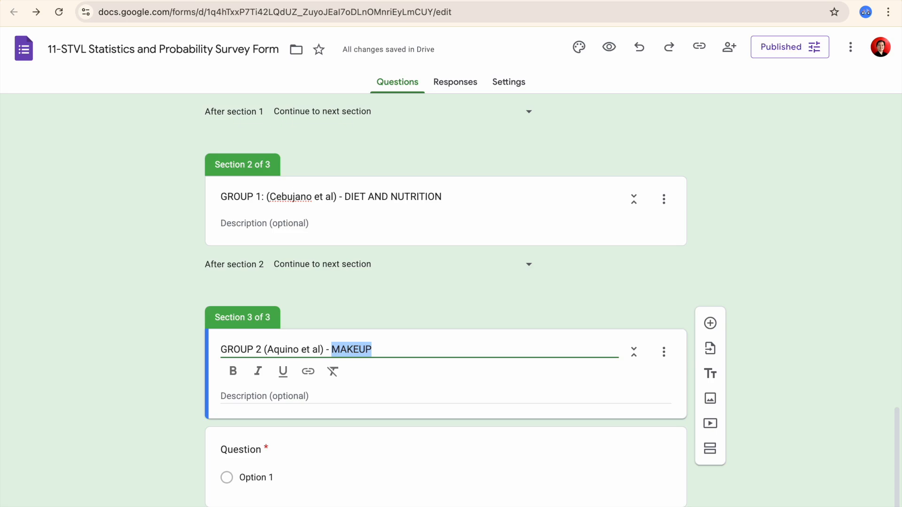
pyautogui.write('MU')
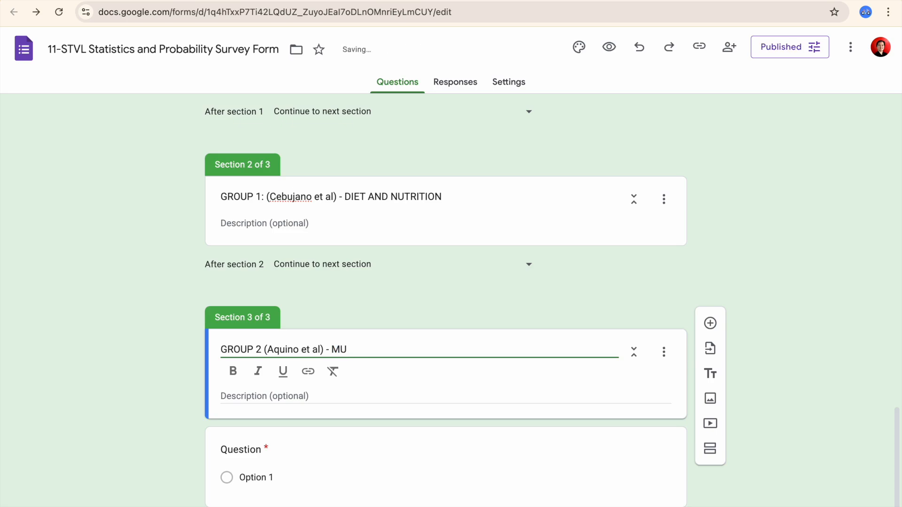
pyautogui.write('SIC INSTERESTS')
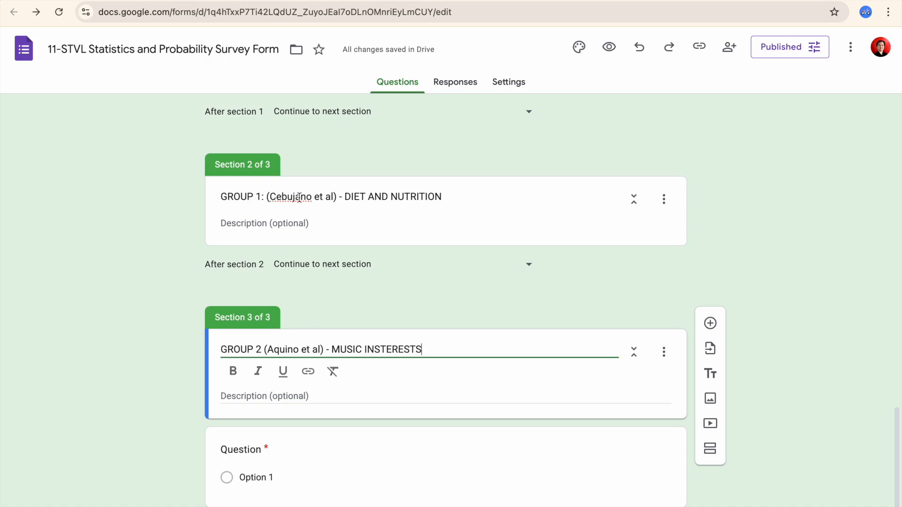
# Add a blank question under the GROUP 1 section header and switch to the example slide.
pyautogui.click(316, 198)
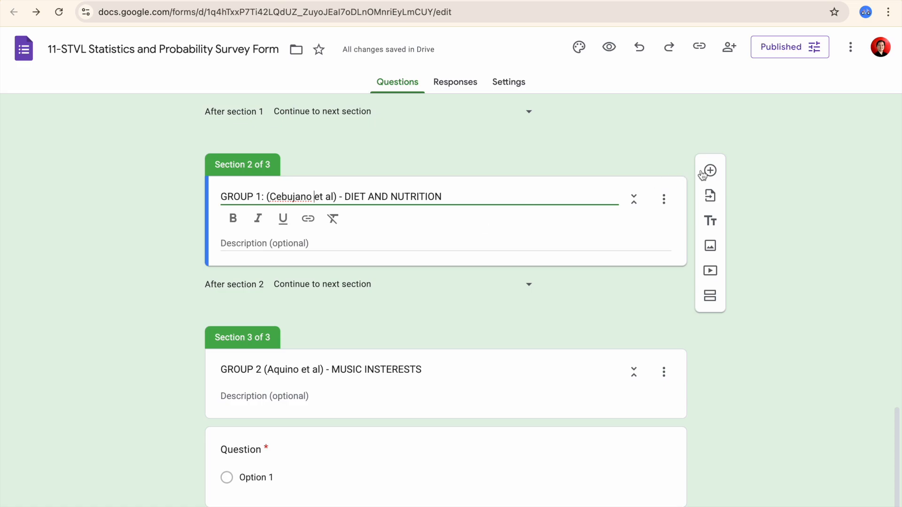
pyautogui.click(710, 171)
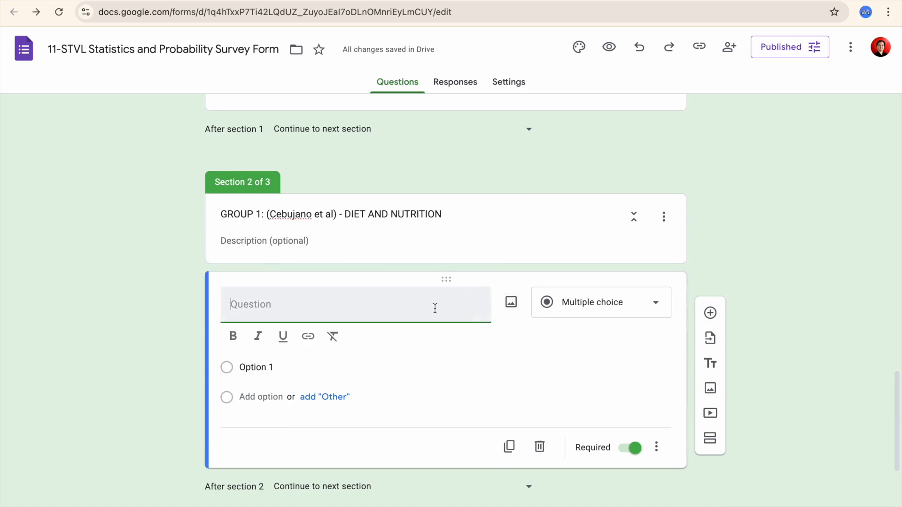
pyautogui.hotkey('ctrl', 'Left')
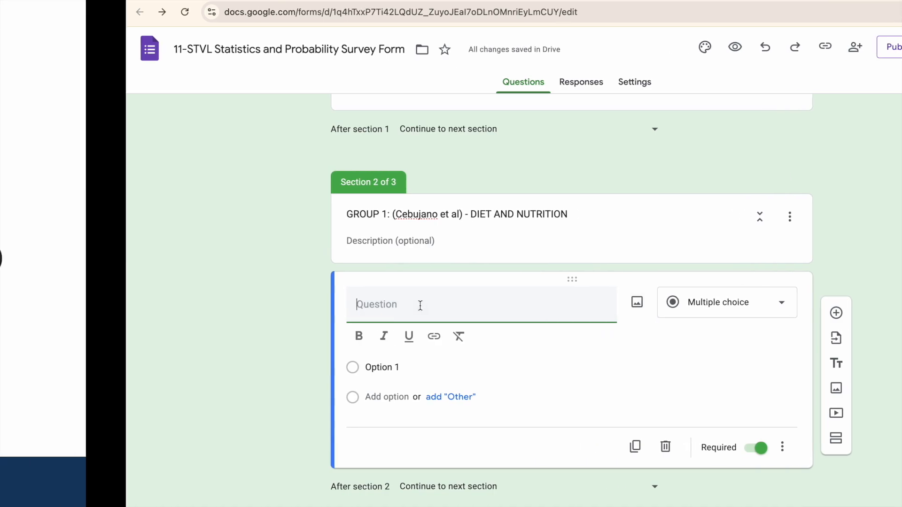
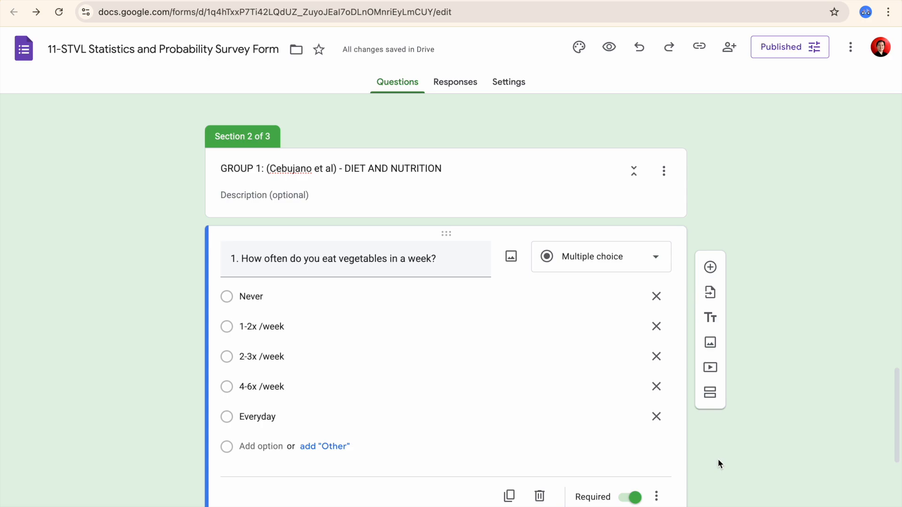
pyautogui.click(632, 501)
pyautogui.click(632, 501)
pyautogui.scroll(-1, 571, 397)
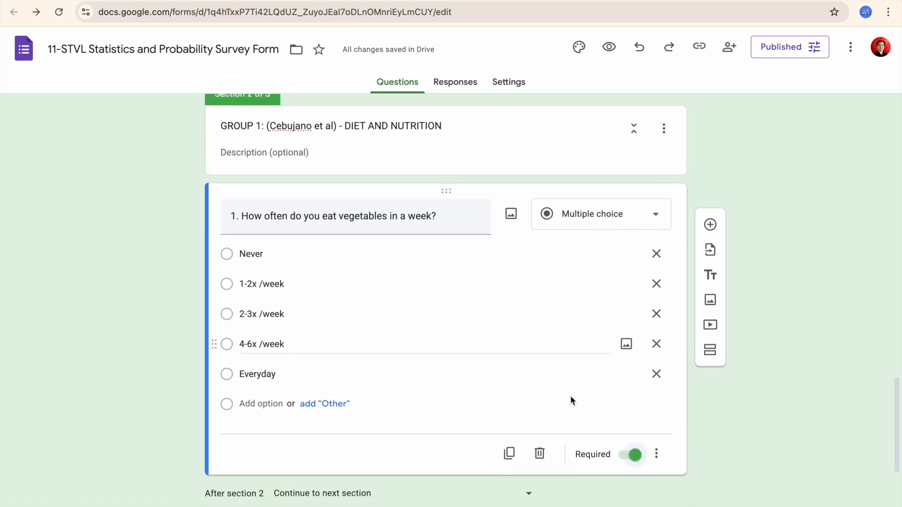
pyautogui.click(658, 211)
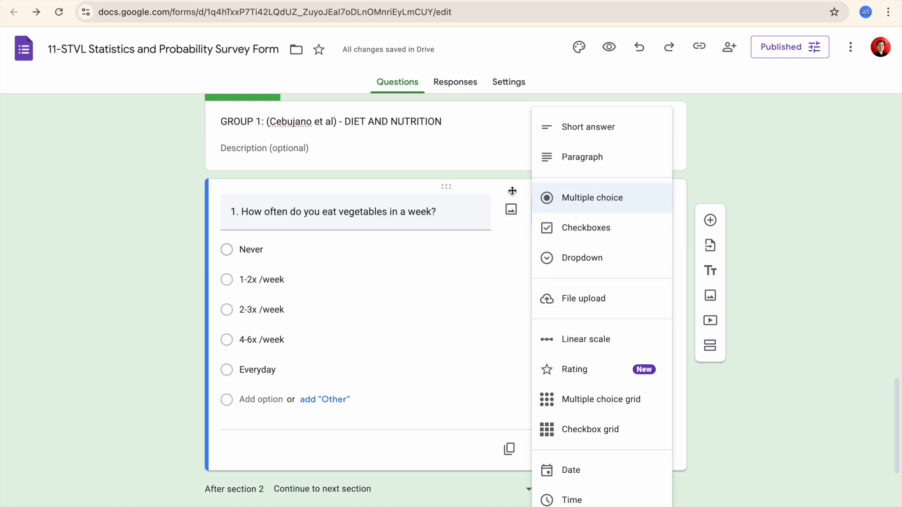
pyautogui.click(748, 198)
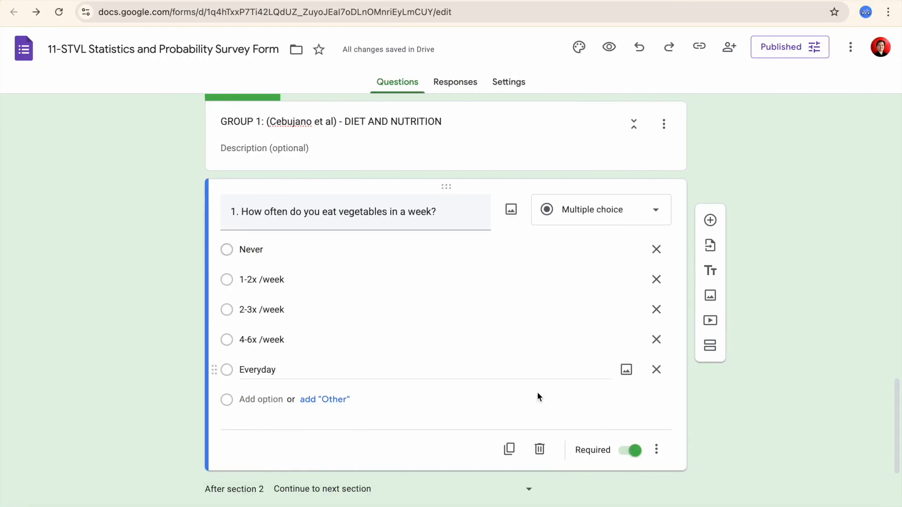
# Duplicate the vegetables question and replace "vegetables" with "fruits" in the copy's text.
pyautogui.click(507, 449)
pyautogui.scroll(-3, 506, 447)
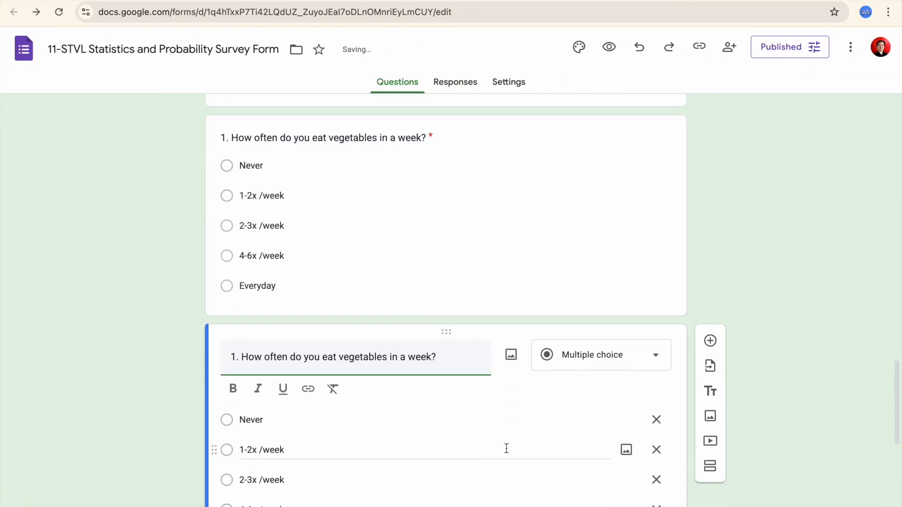
pyautogui.click(338, 301)
pyautogui.moveTo(339, 302); pyautogui.dragTo(387, 302)
pyautogui.write('fruits')
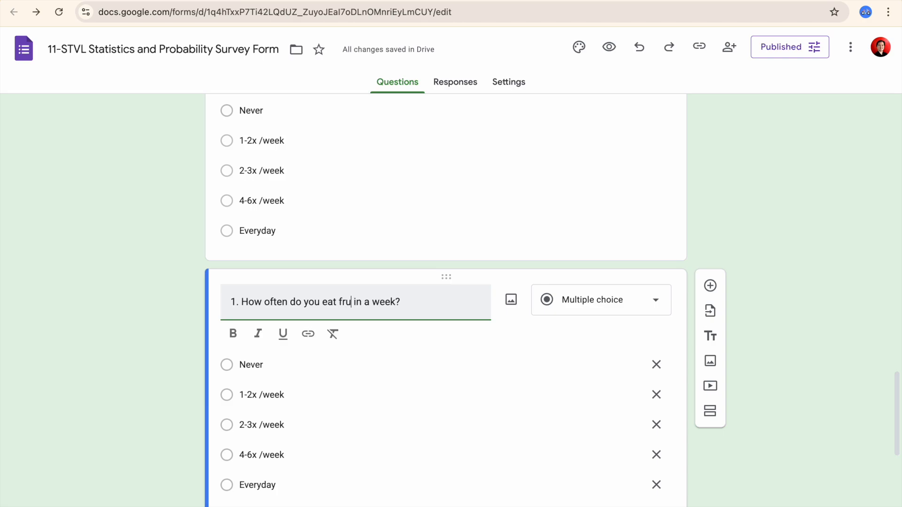
# Renumber the copied fruits question as 2.
pyautogui.click(230, 305)
pyautogui.hotkey('shift', 'Right')
pyautogui.write('2')
pyautogui.click(182, 368)
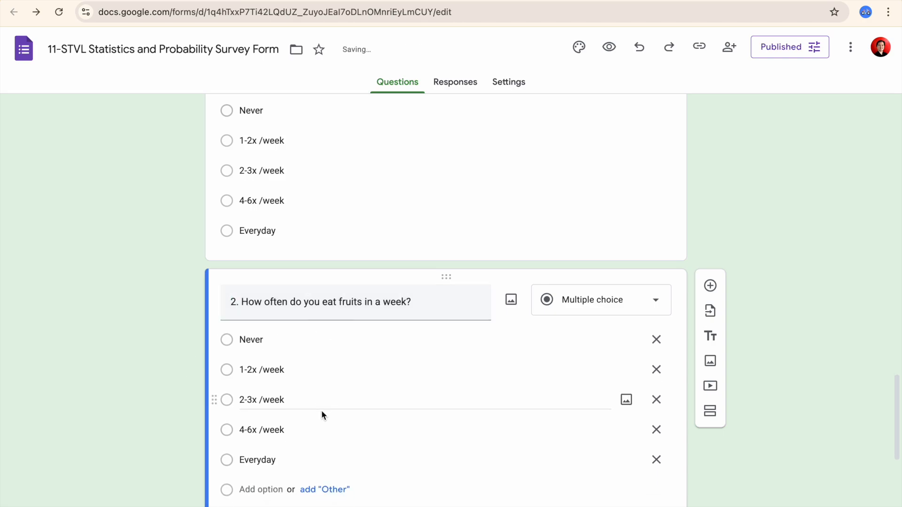
# Duplicate the fruits question, consult the third example question on the slide, and renumber the copy as 3.
pyautogui.scroll(-3, 322, 411)
pyautogui.scroll(-1, 321, 414)
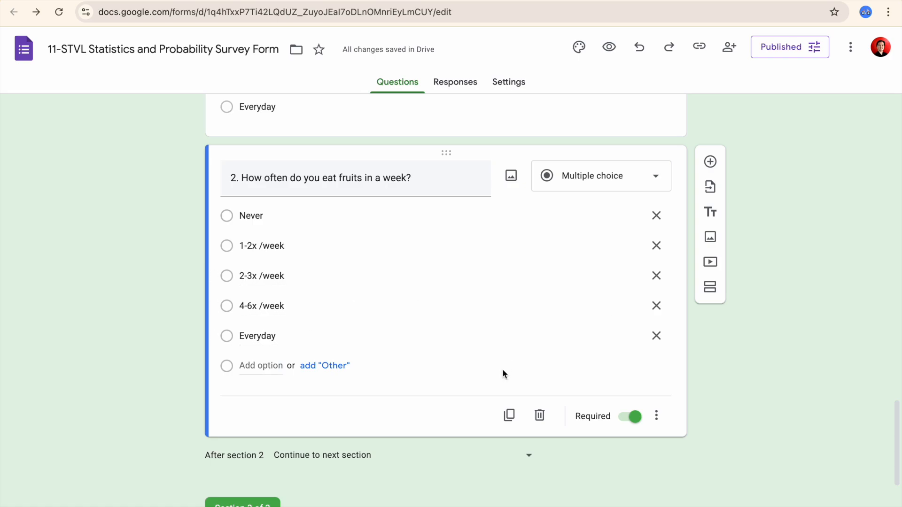
pyautogui.click(508, 415)
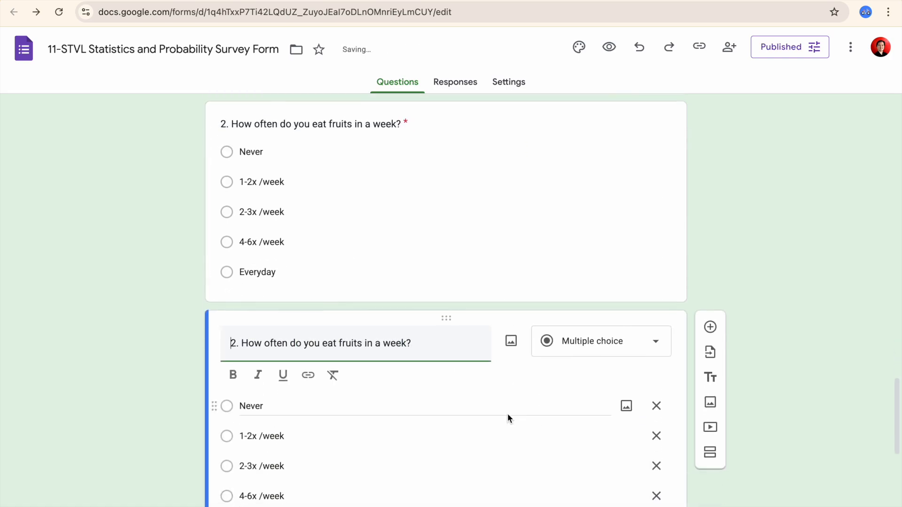
pyautogui.hotkey('ctrl', 'Left')
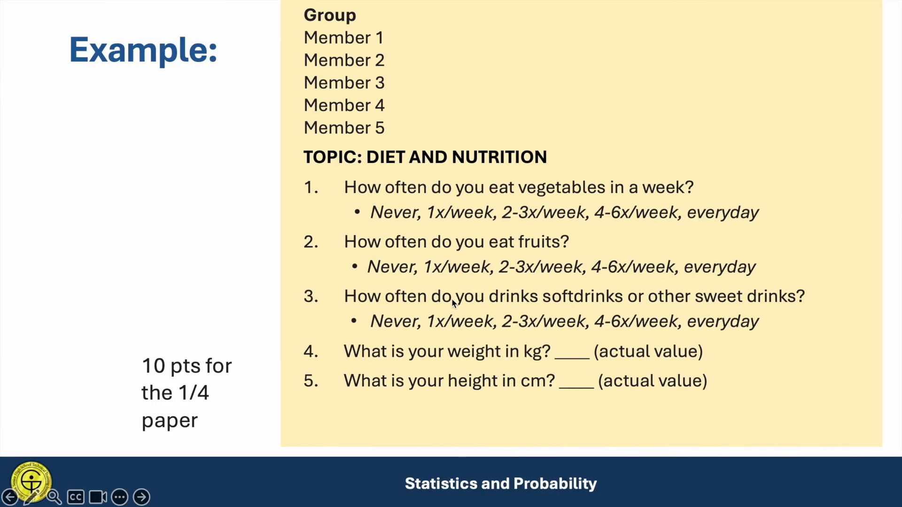
pyautogui.click(506, 302)
pyautogui.press('Left')
pyautogui.hotkey('ctrl', 'Right')
pyautogui.click(276, 348)
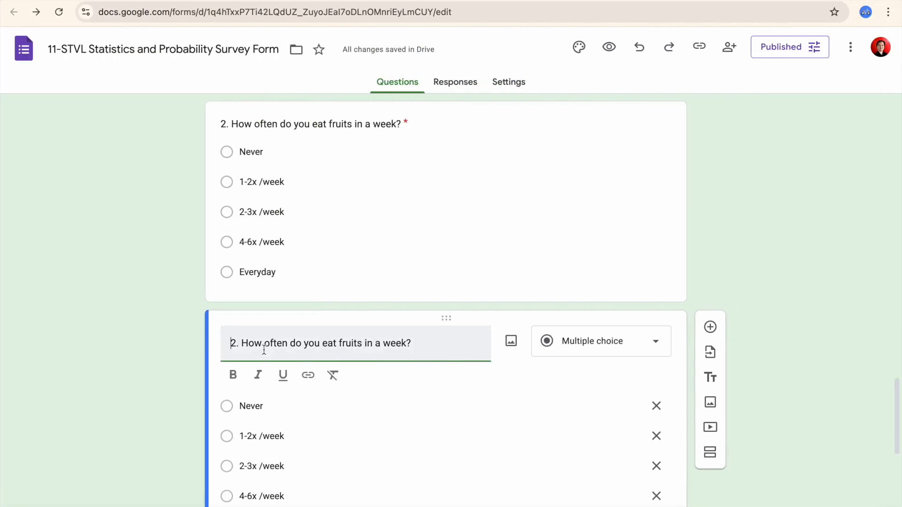
pyautogui.moveTo(239, 345); pyautogui.dragTo(230, 345)
pyautogui.write('3')
# Replace "eat" in question 3 with "drink softdrinks or other sweet drinks".
pyautogui.moveTo(322, 345); pyautogui.dragTo(337, 345)
pyautogui.write('f')
pyautogui.press('BackSpace')
pyautogui.write('drink so')
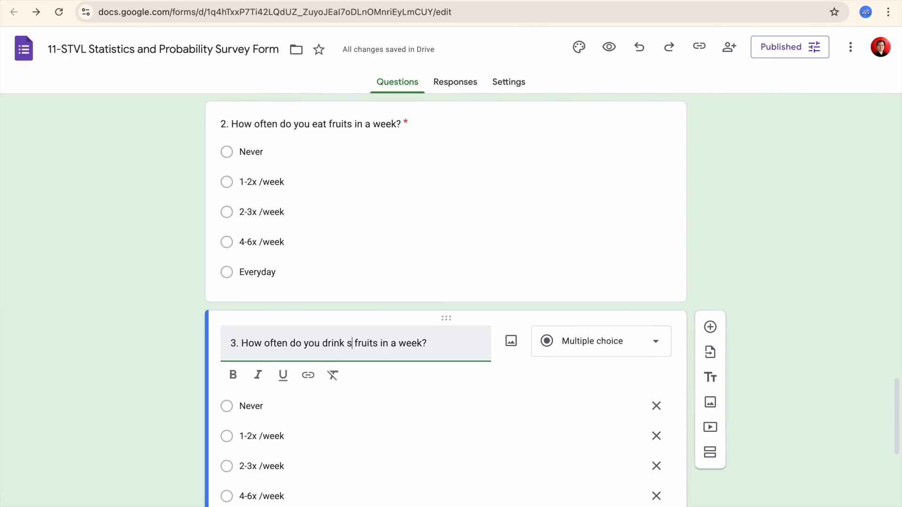
pyautogui.write('ftdrinks')
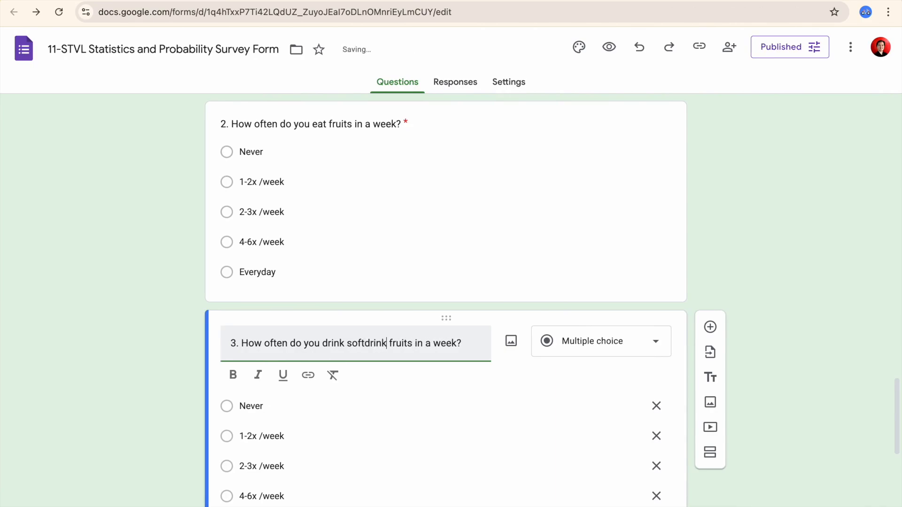
pyautogui.write(' or ')
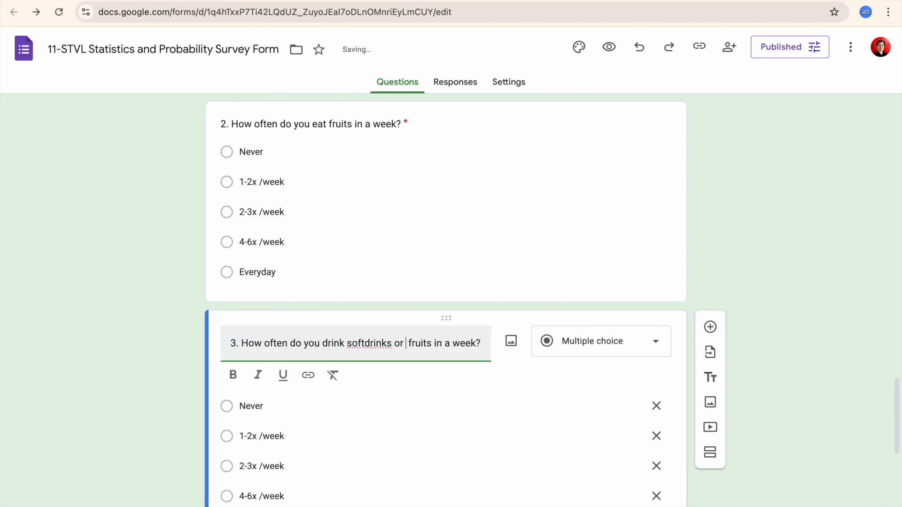
pyautogui.write('other swee')
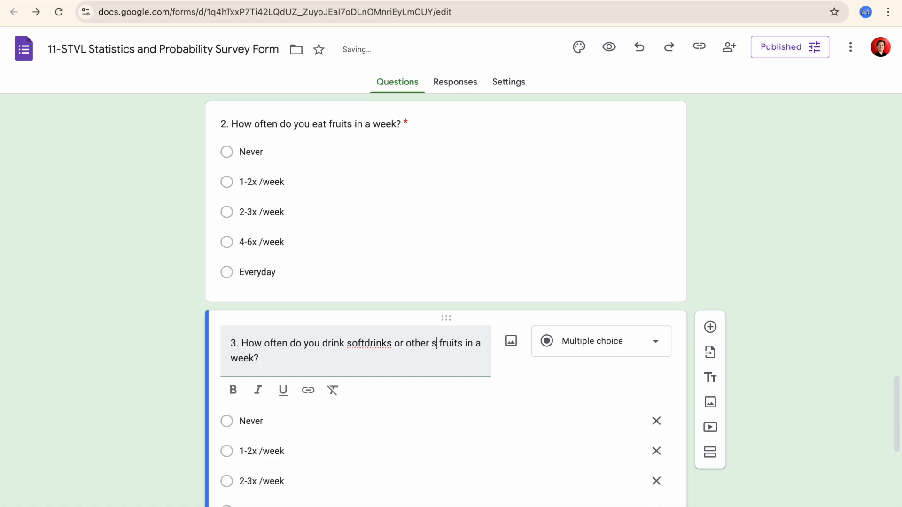
pyautogui.write('t drinks')
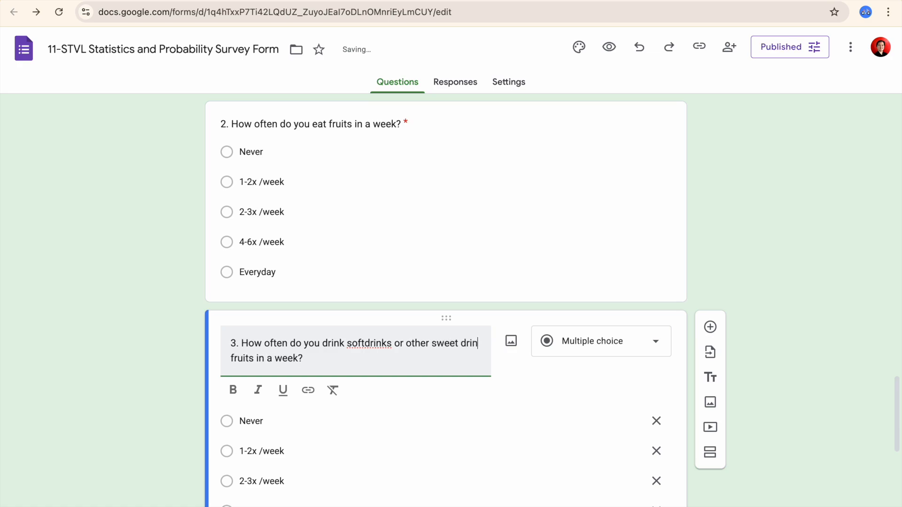
# Delete the leftover word "fruits" from question 3 so it ends with "sweet drinks in a week?".
pyautogui.hotkey('shift', 'Right')
pyautogui.hotkey('shift', 'Right')
pyautogui.hotkey('shift', 'Right')
pyautogui.hotkey('shift', 'Right')
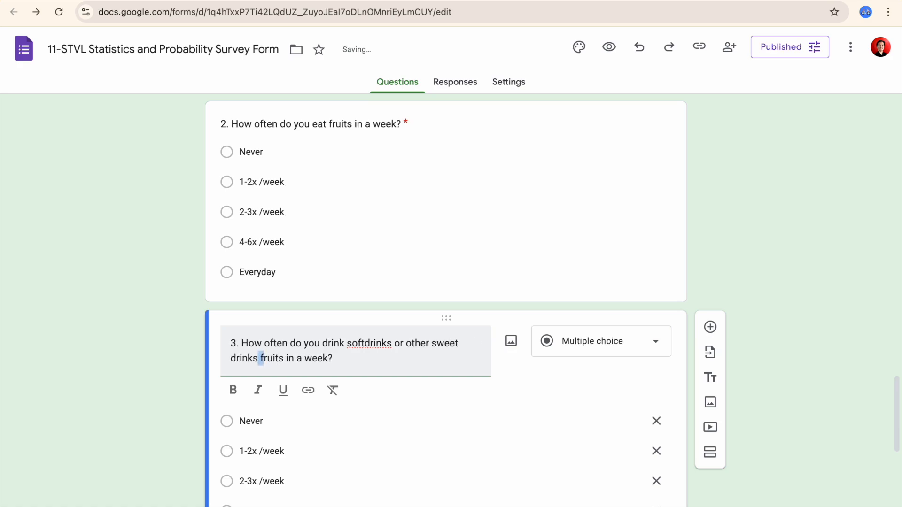
pyautogui.hotkey('shift', 'Right')
pyautogui.hotkey('shift', 'Right')
pyautogui.hotkey('shift', 'Right')
pyautogui.press('BackSpace')
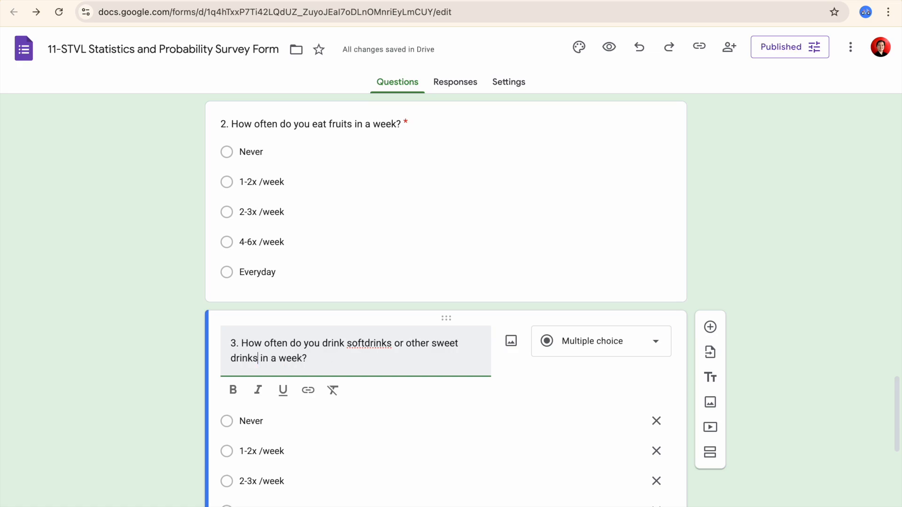
# Check the example slide for the next question and add a blank question below the softdrinks question.
pyautogui.scroll(-2, 379, 385)
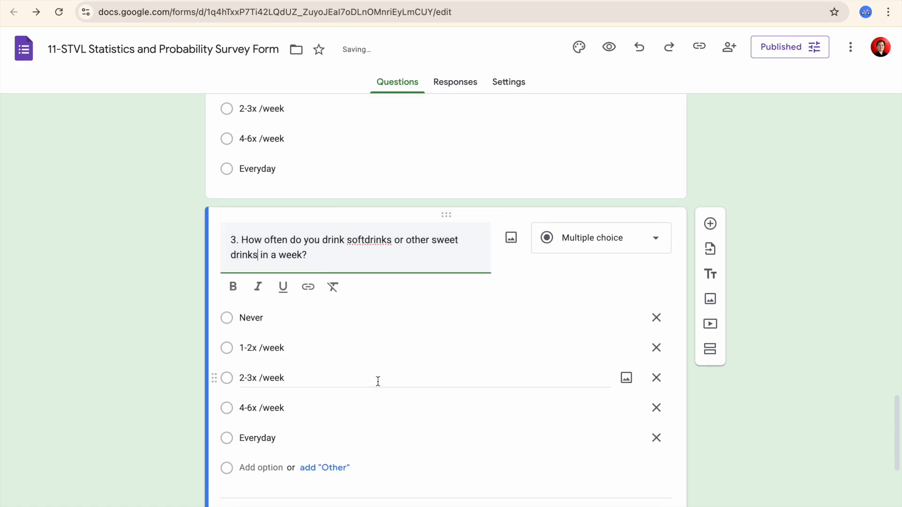
pyautogui.hotkey('ctrl', 'Left')
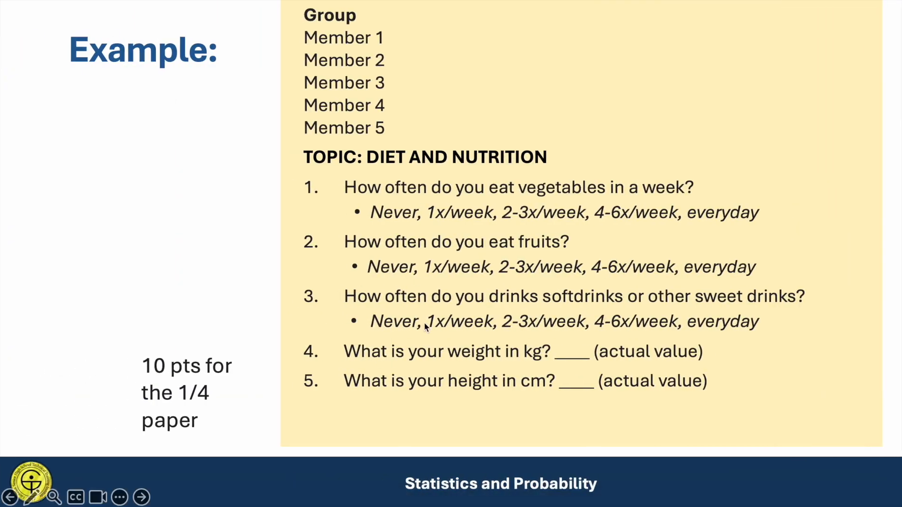
pyautogui.hotkey('ctrl', 'Right')
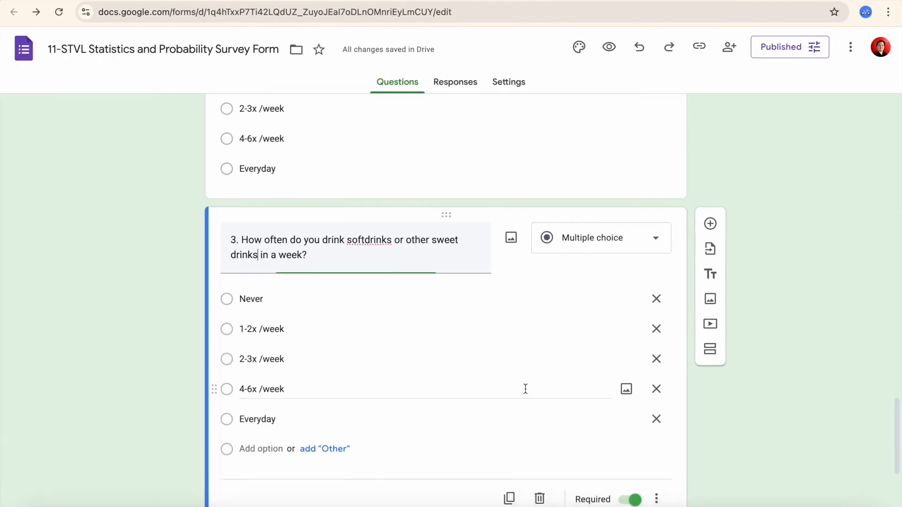
pyautogui.scroll(-3, 524, 389)
pyautogui.scroll(-2, 527, 393)
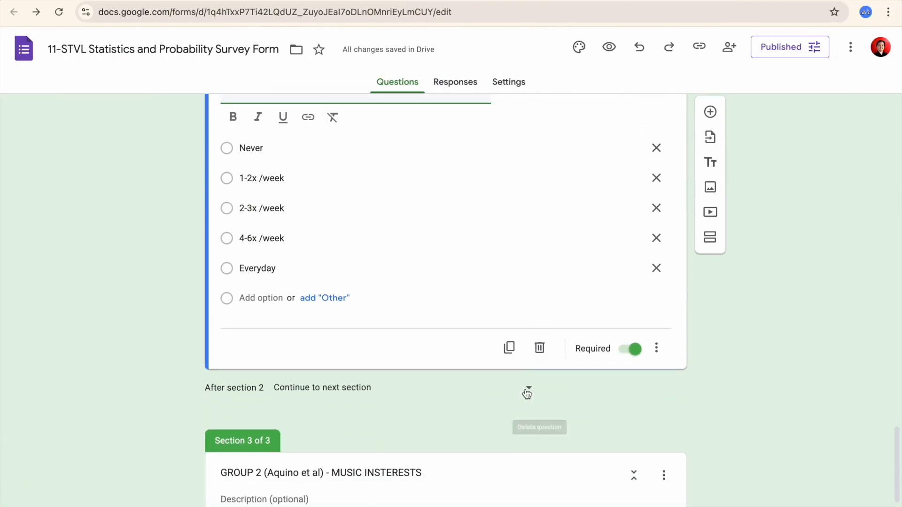
pyautogui.scroll(1, 527, 394)
pyautogui.scroll(-3, 526, 392)
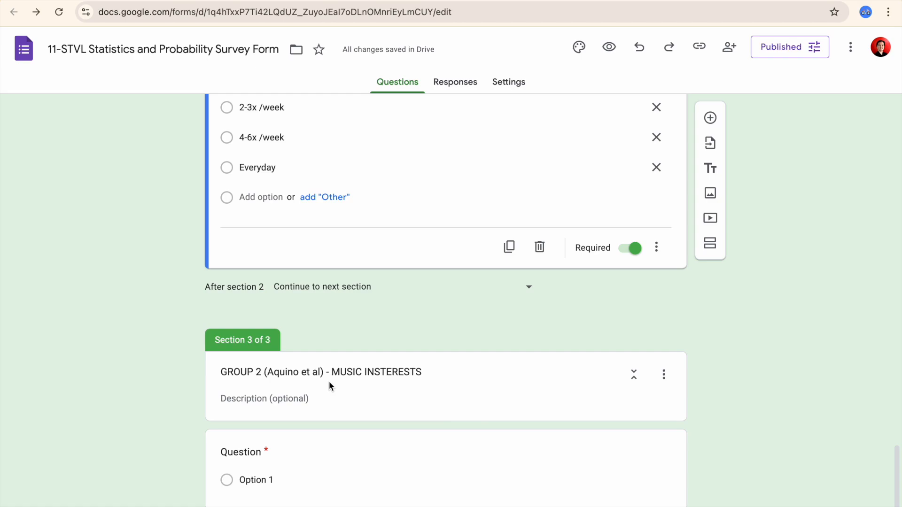
pyautogui.scroll(2, 388, 348)
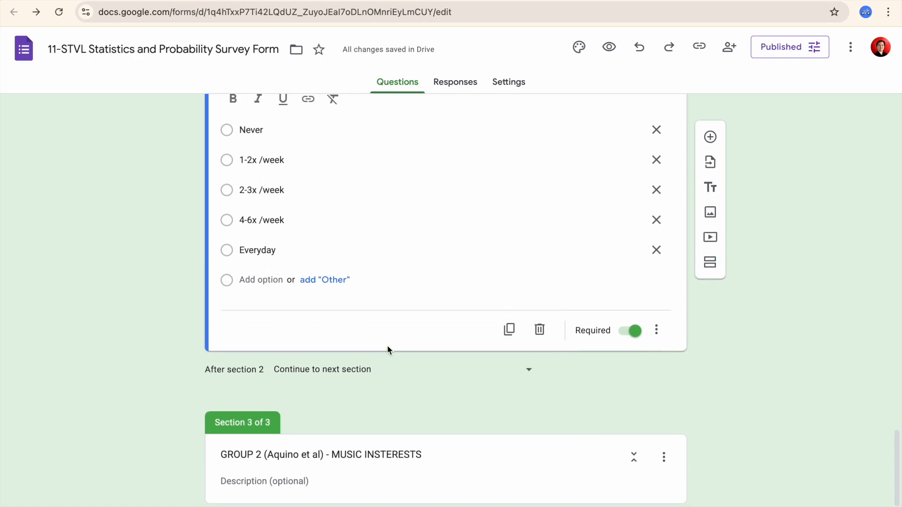
pyautogui.scroll(3, 387, 347)
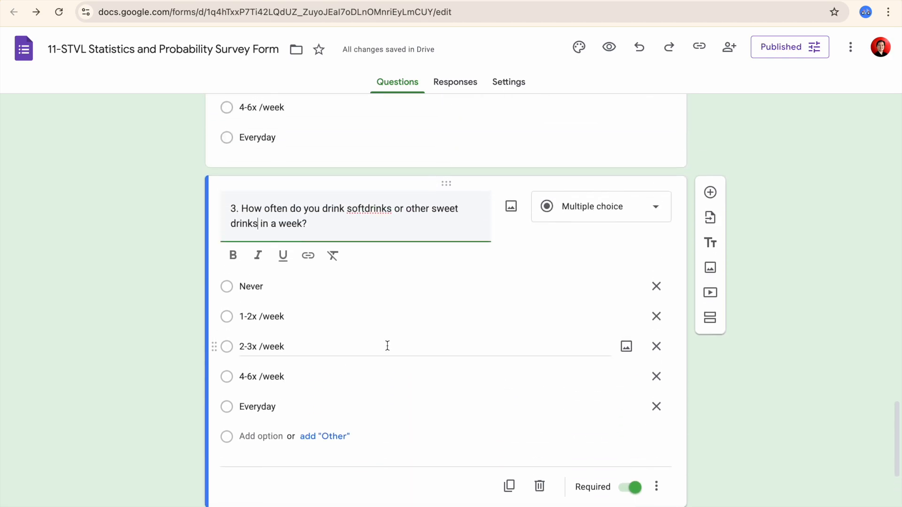
pyautogui.scroll(-2, 388, 346)
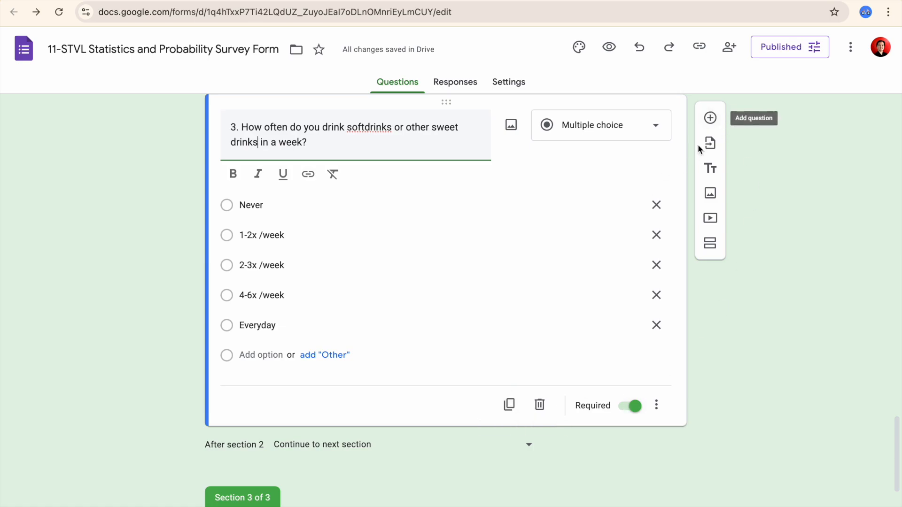
pyautogui.click(713, 120)
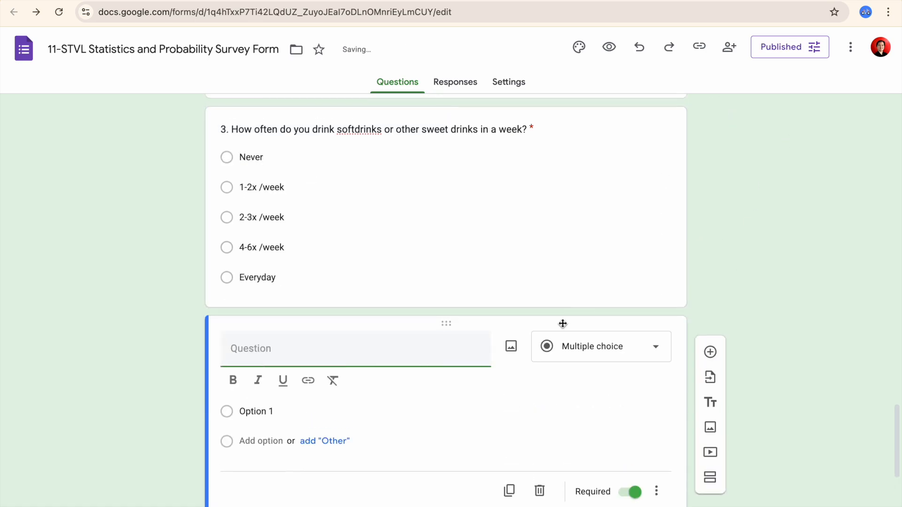
# Review the questions so far, check the example slide, and title the blank question "4. What is your weight in kg?".
pyautogui.scroll(10, 563, 324)
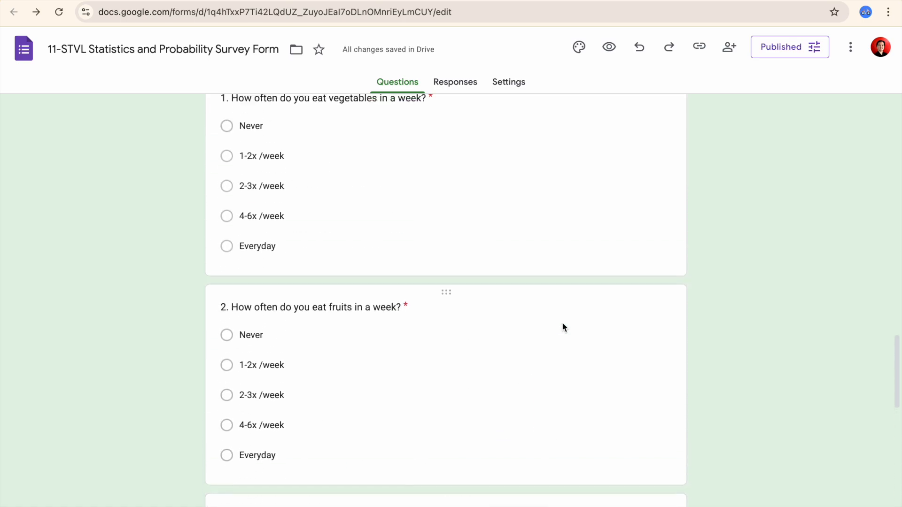
pyautogui.scroll(1, 562, 324)
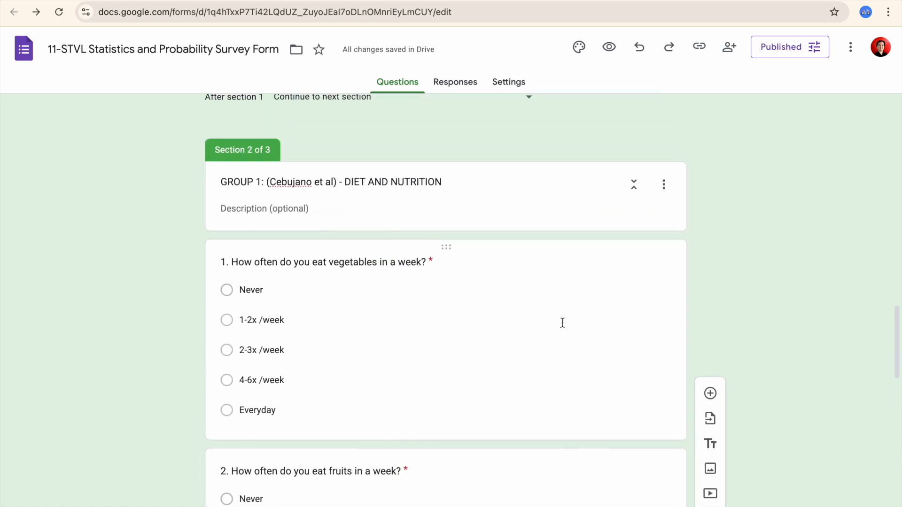
pyautogui.scroll(-6, 563, 323)
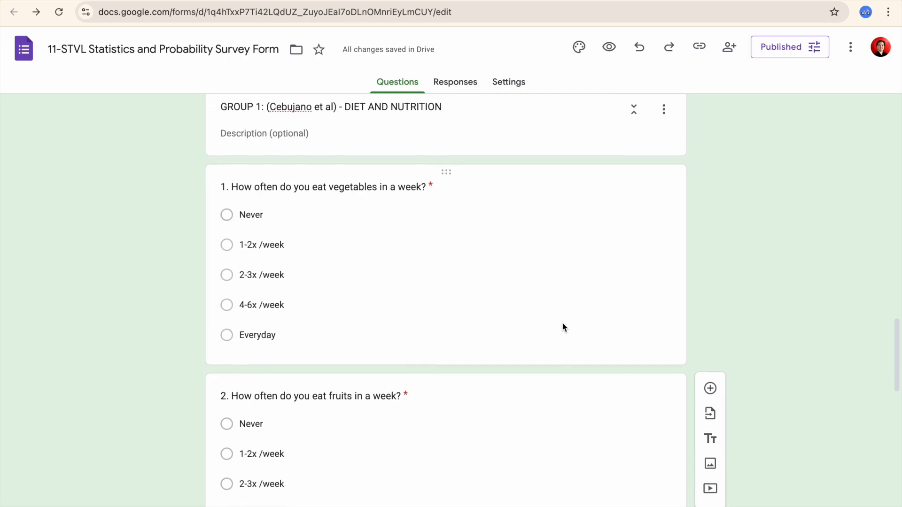
pyautogui.scroll(-4, 562, 322)
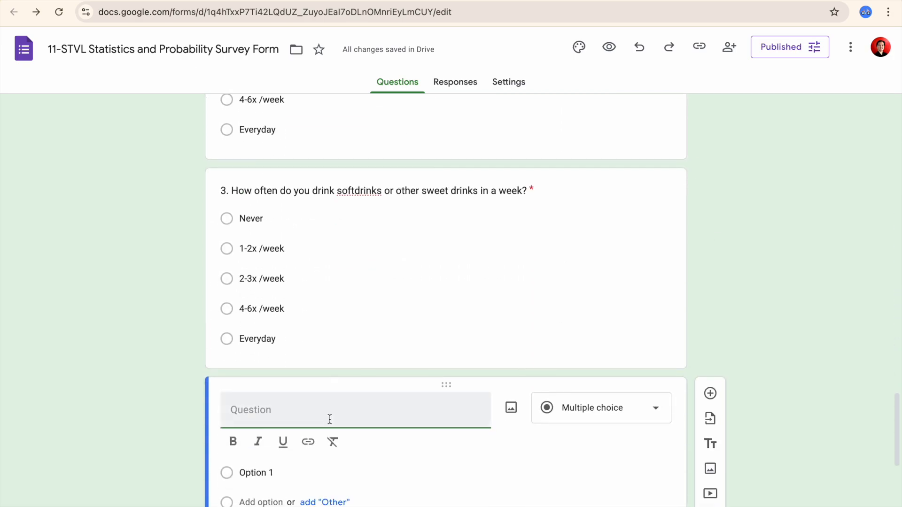
pyautogui.write('4.')
pyautogui.hotkey('ctrl', 'Left')
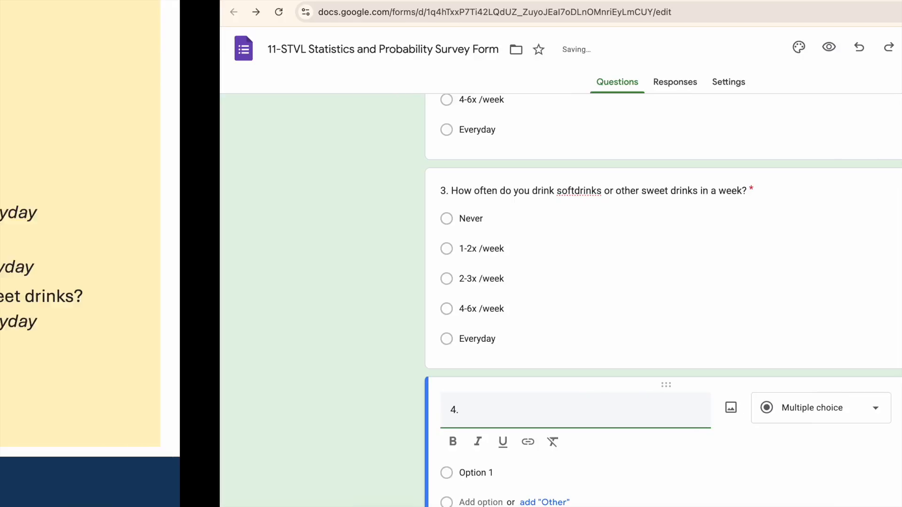
pyautogui.hotkey('ctrl', 'Right')
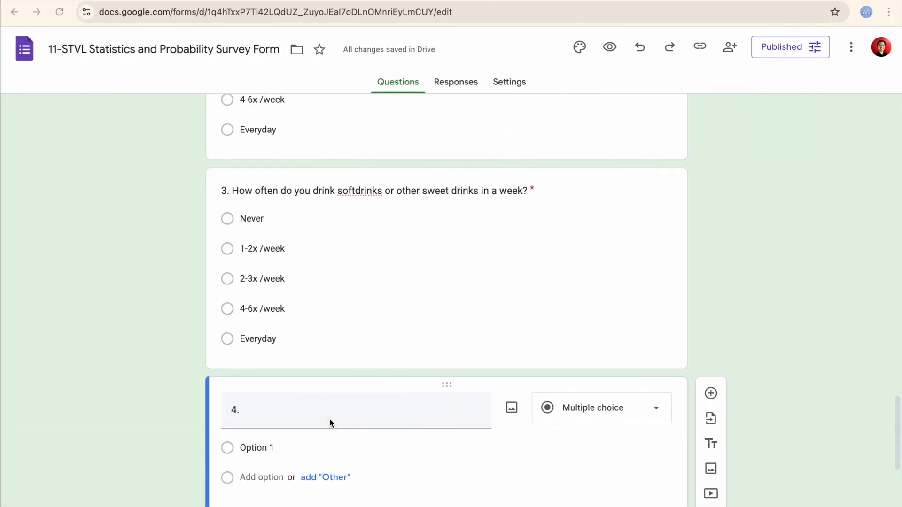
pyautogui.write('What is ')
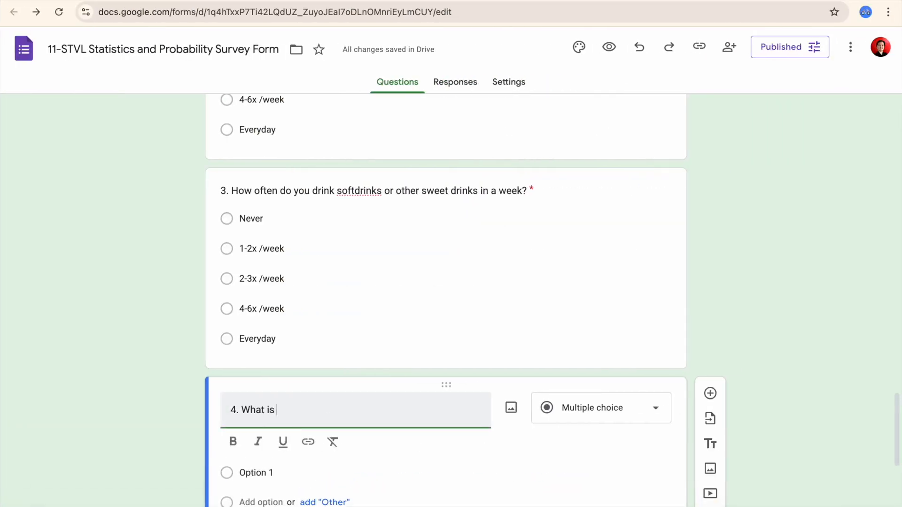
pyautogui.write('your weight in kg?')
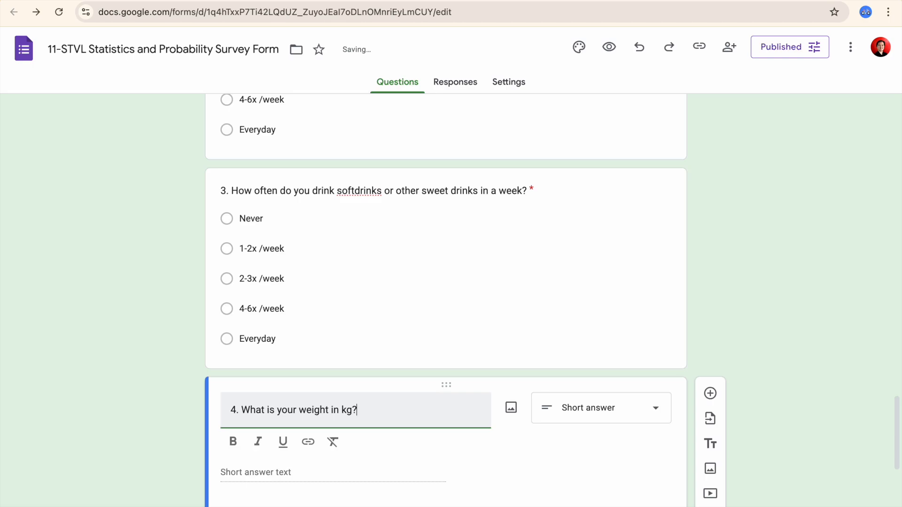
# Add response validation to the weight question, requiring a number with the Between condition.
pyautogui.scroll(-3, 342, 377)
pyautogui.click(361, 362)
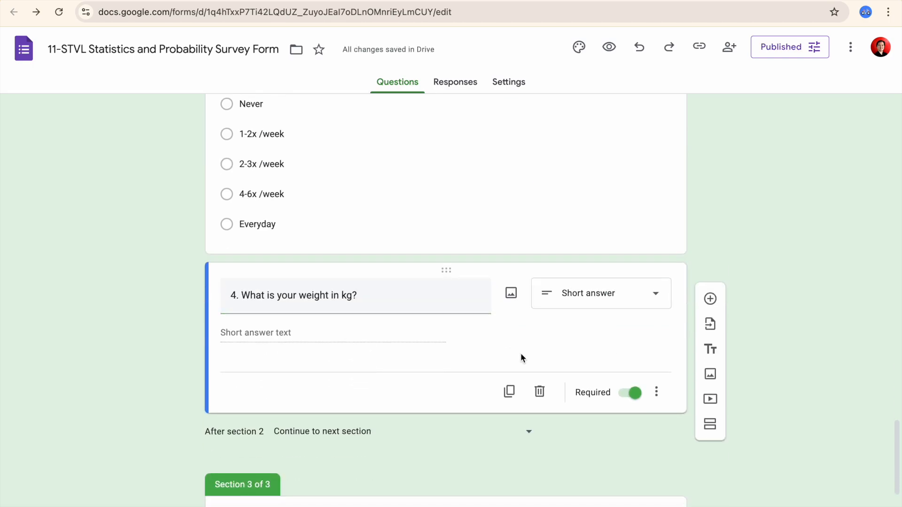
pyautogui.click(657, 393)
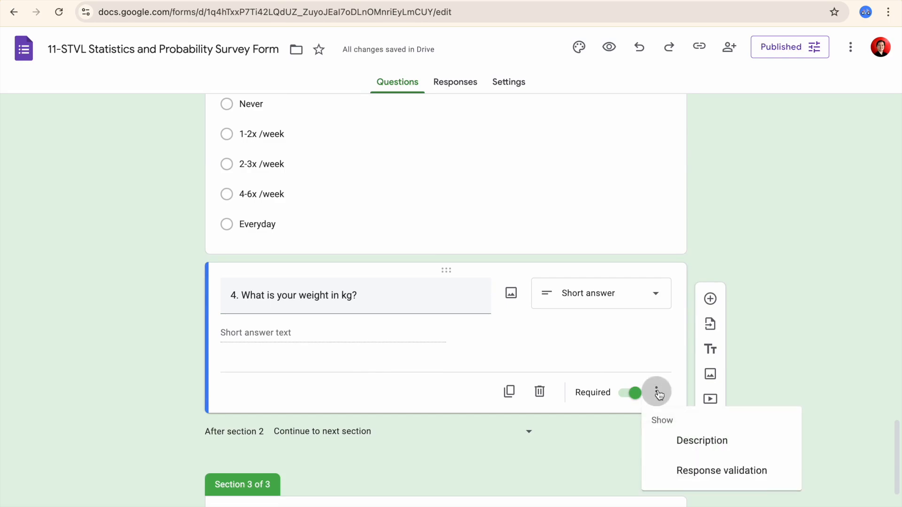
pyautogui.click(682, 481)
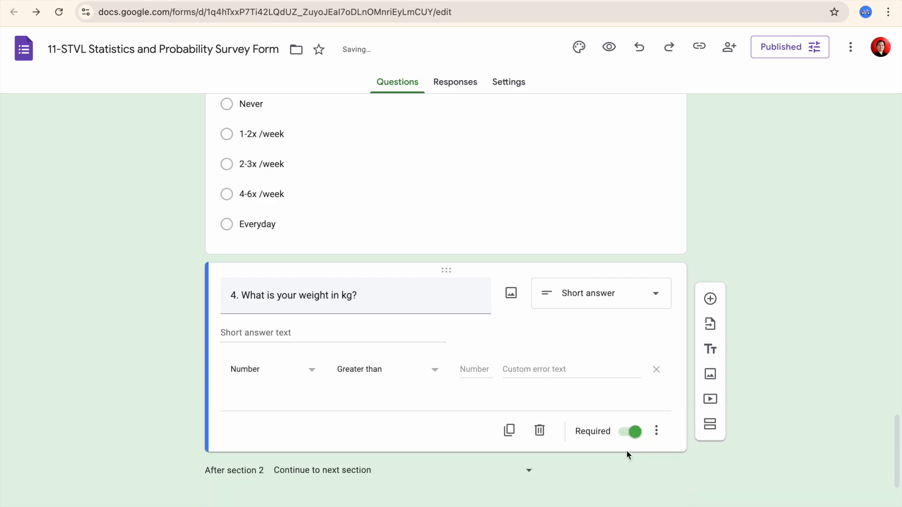
pyautogui.click(436, 371)
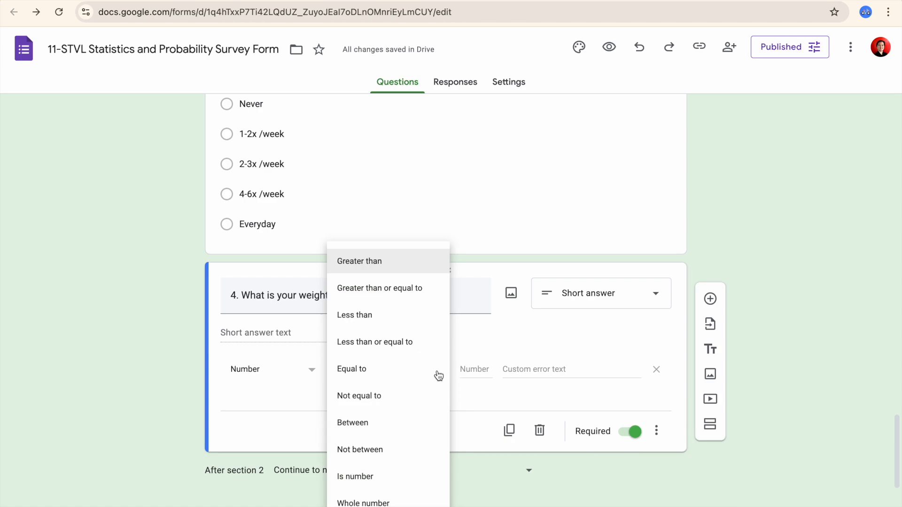
pyautogui.click(405, 423)
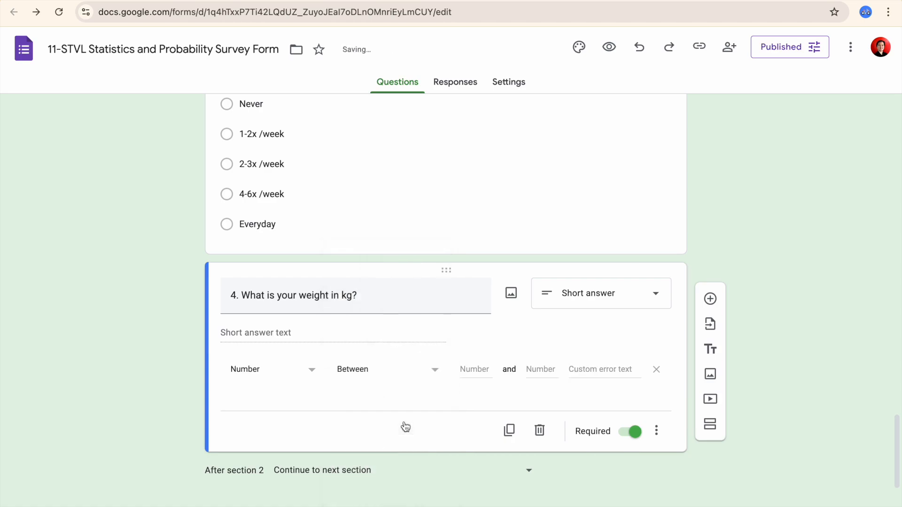
# Set the weight question's accepted range to 10 and 200.
pyautogui.click(468, 371)
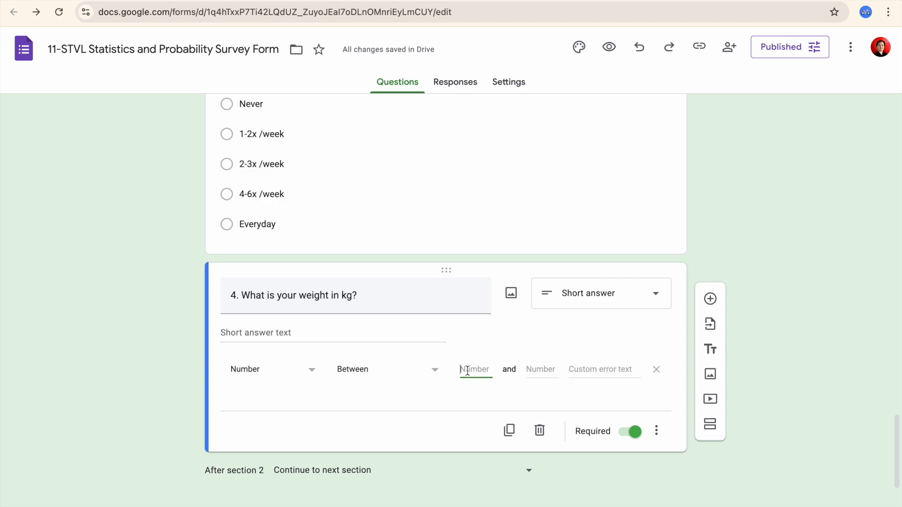
pyautogui.write('10')
pyautogui.click(554, 370)
pyautogui.write('200')
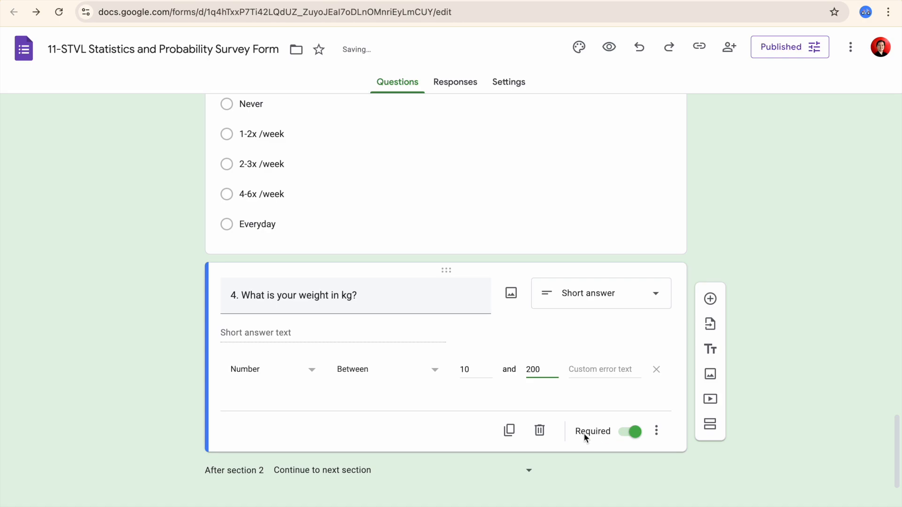
pyautogui.click(450, 405)
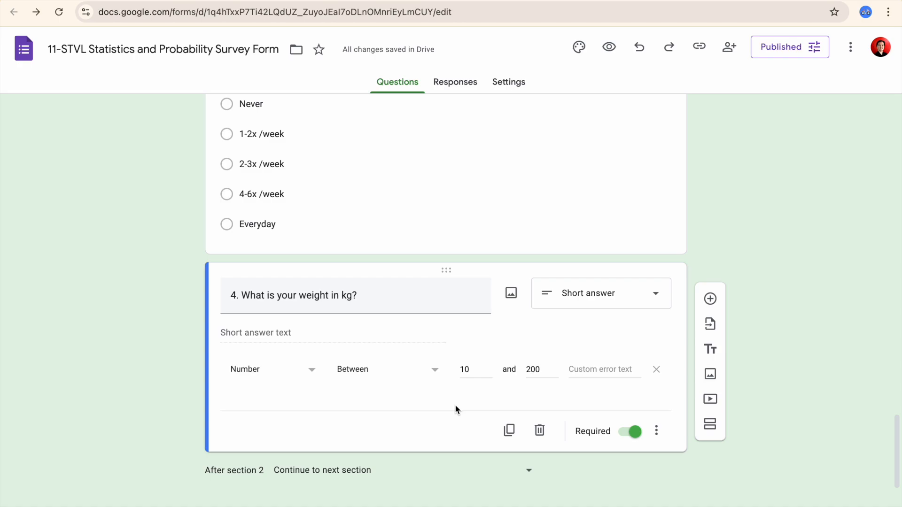
# Add a new question below the weight question titled "5. What is your height in cm".
pyautogui.scroll(-1, 454, 410)
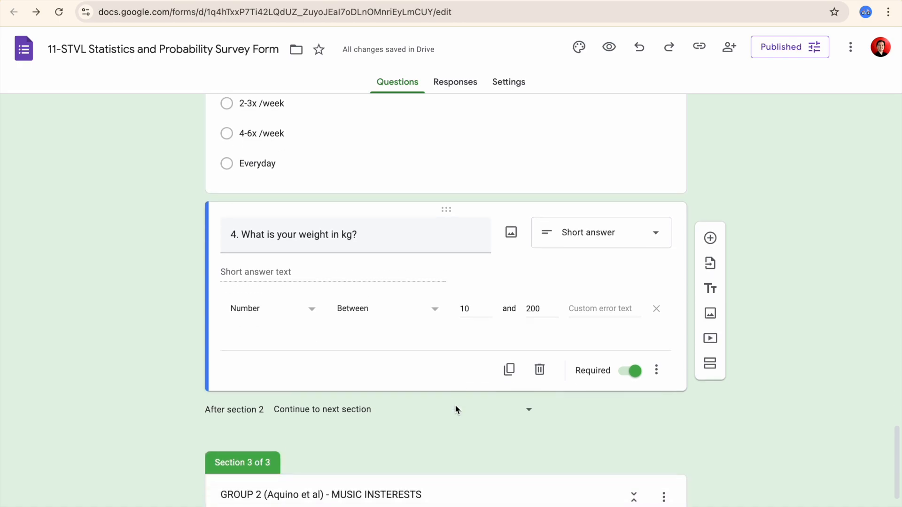
pyautogui.click(710, 239)
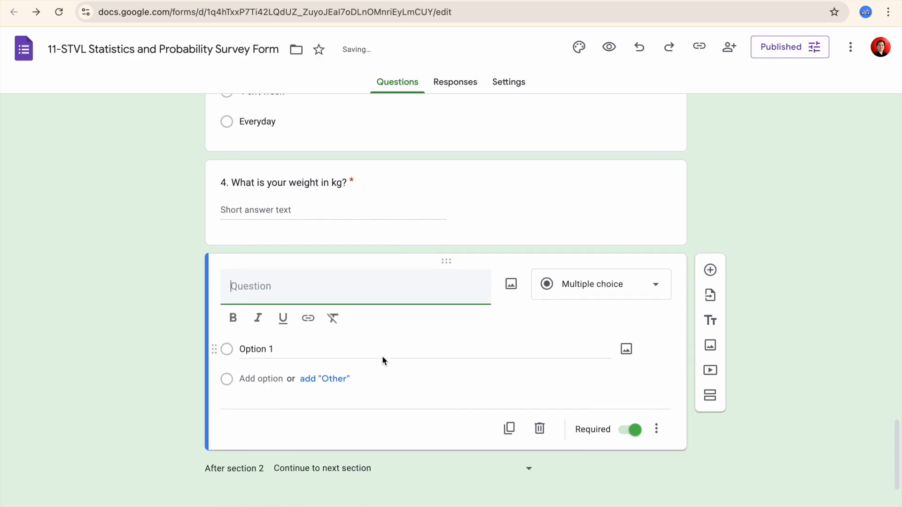
pyautogui.write('5. ')
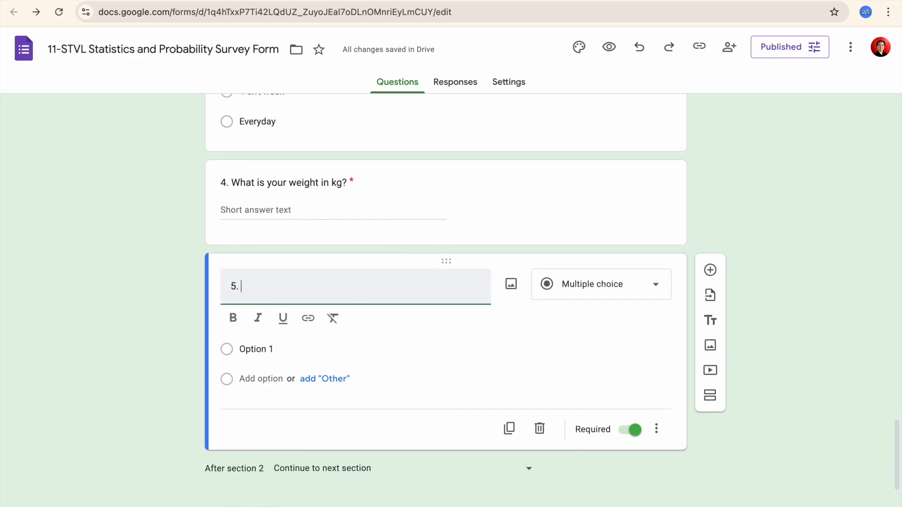
pyautogui.write('What is your height ')
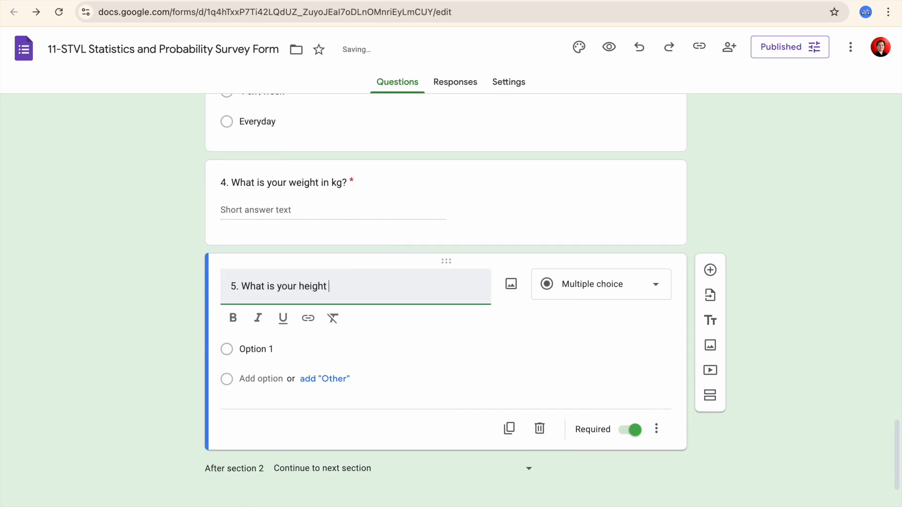
pyautogui.write('in cm')
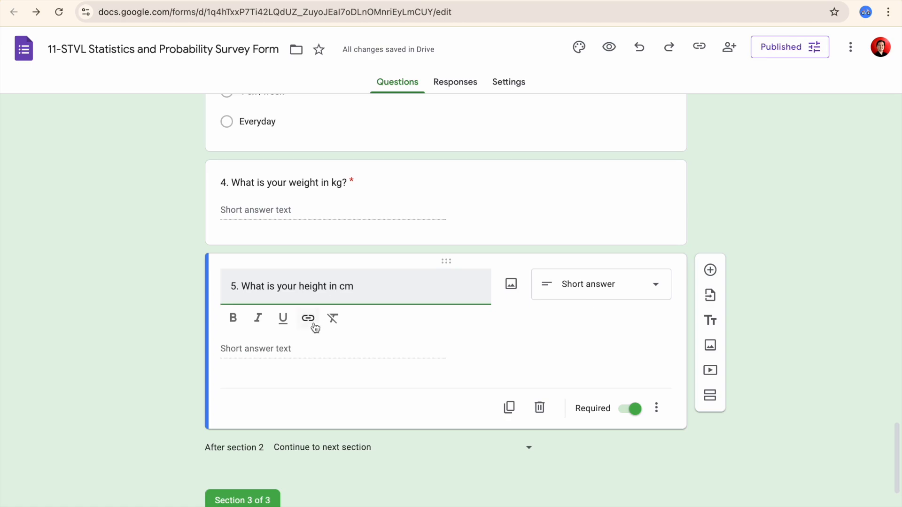
pyautogui.click(321, 354)
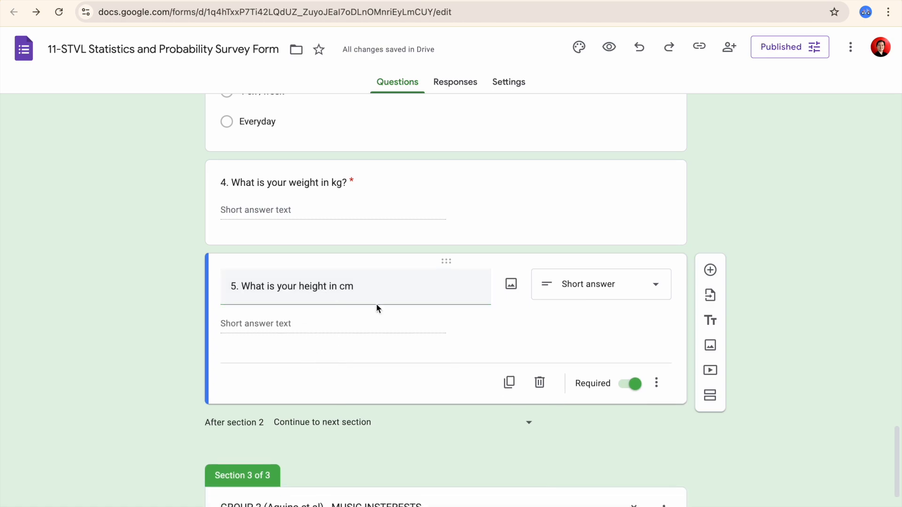
# Use the short answer type for the height question and add response validation for a number with the Between condition.
pyautogui.click(602, 297)
pyautogui.click(596, 134)
pyautogui.click(656, 383)
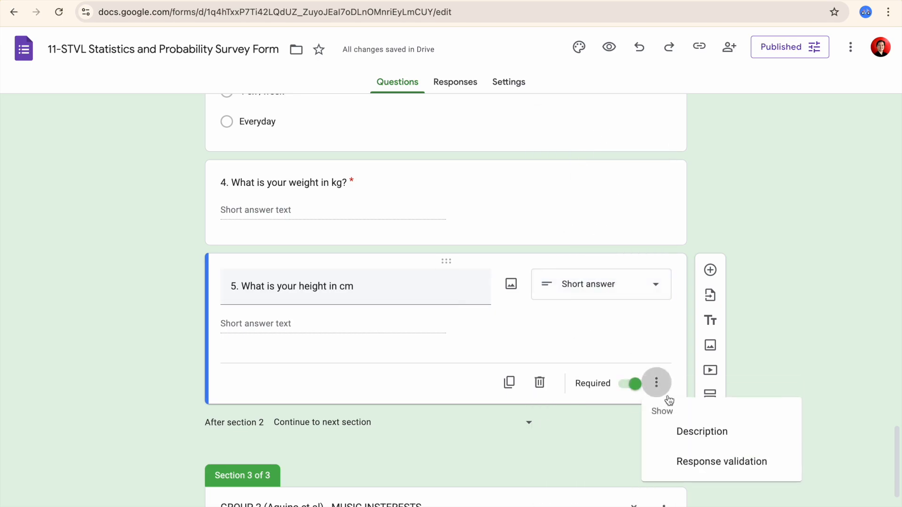
pyautogui.click(685, 460)
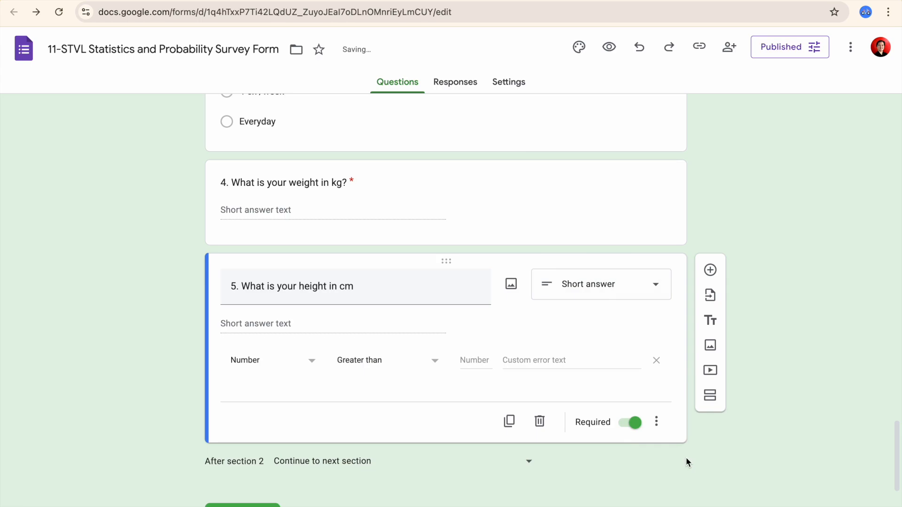
pyautogui.click(312, 363)
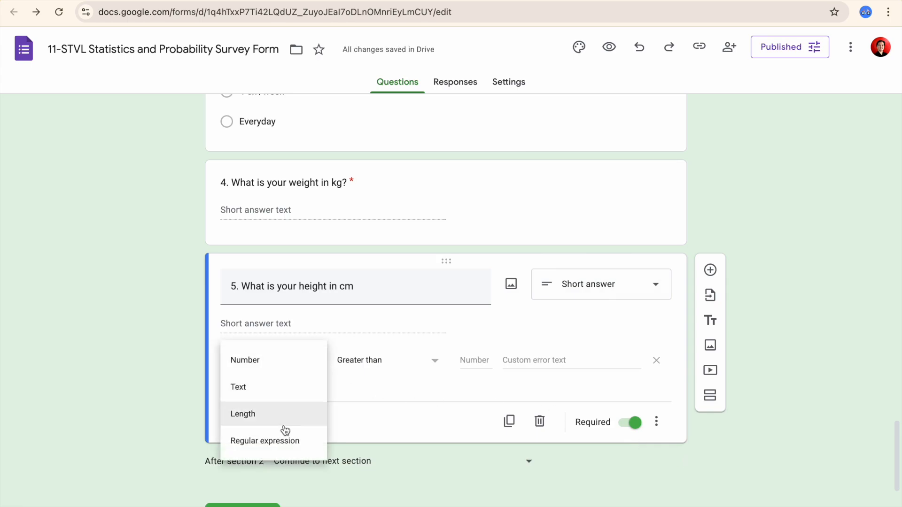
pyautogui.click(274, 362)
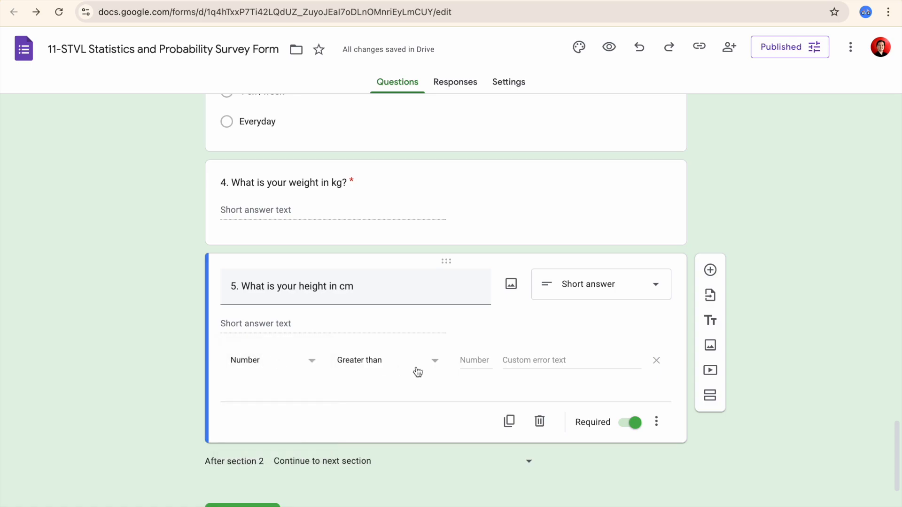
pyautogui.click(437, 367)
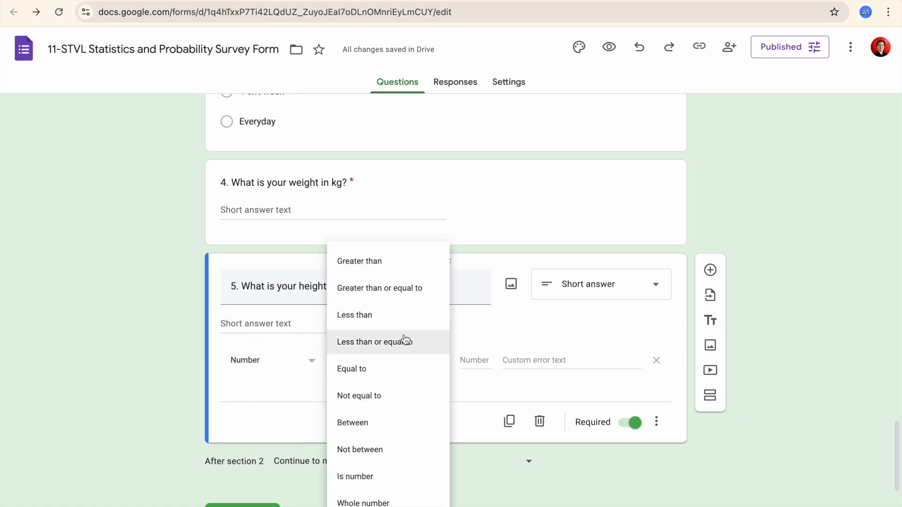
pyautogui.click(376, 422)
# Set the height question's accepted range to 100 and 300.
pyautogui.click(471, 360)
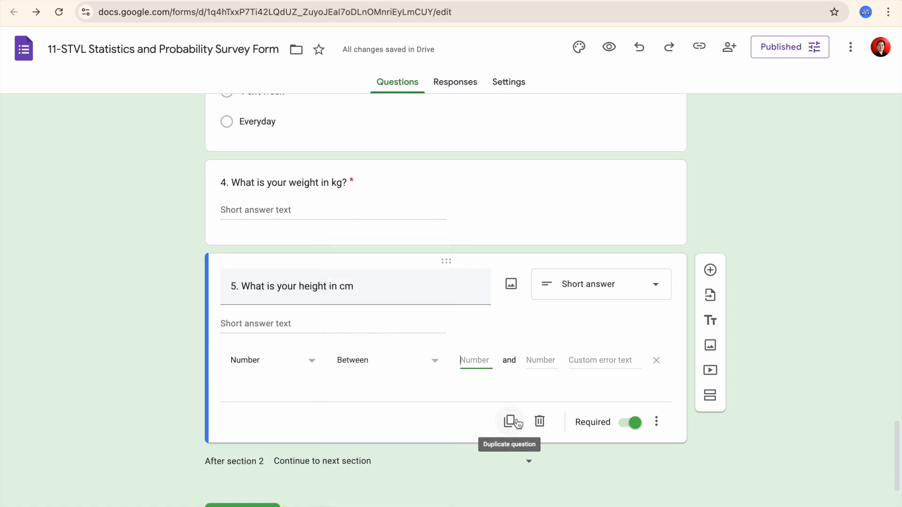
pyautogui.write('100')
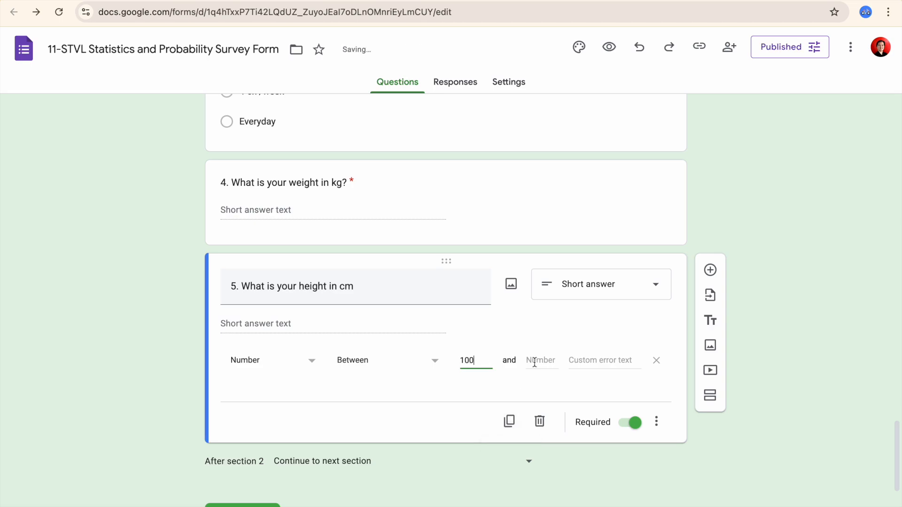
pyautogui.click(534, 362)
pyautogui.write('300')
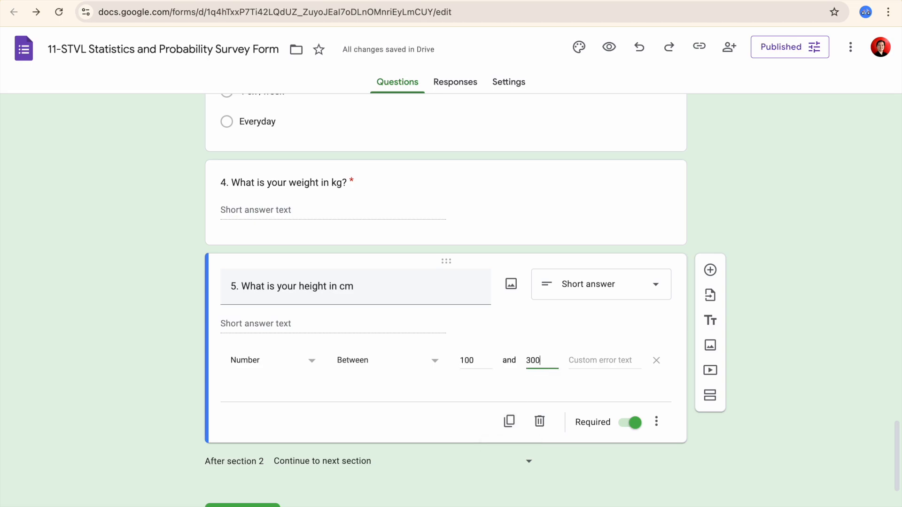
pyautogui.click(432, 396)
# Review GROUP 1's diet and nutrition section from the height question back up to the section title.
pyautogui.scroll(3, 780, 442)
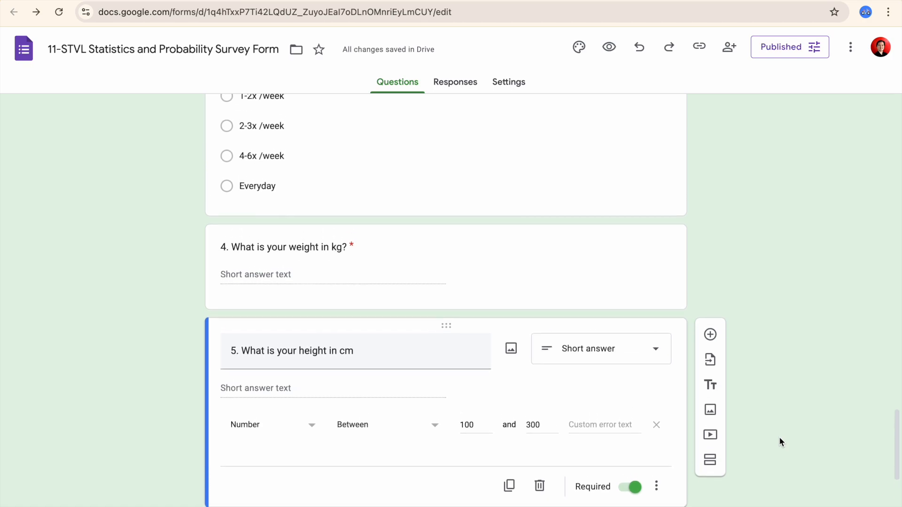
pyautogui.scroll(8, 780, 442)
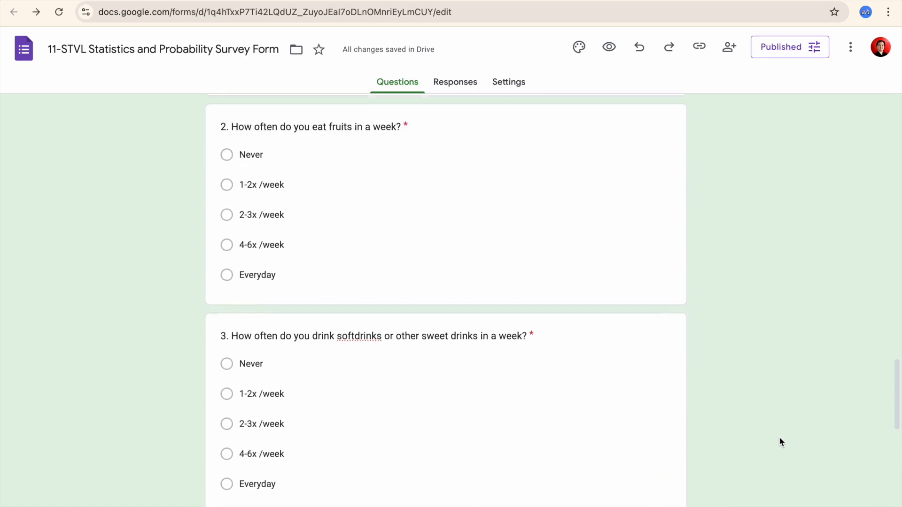
pyautogui.scroll(4, 780, 440)
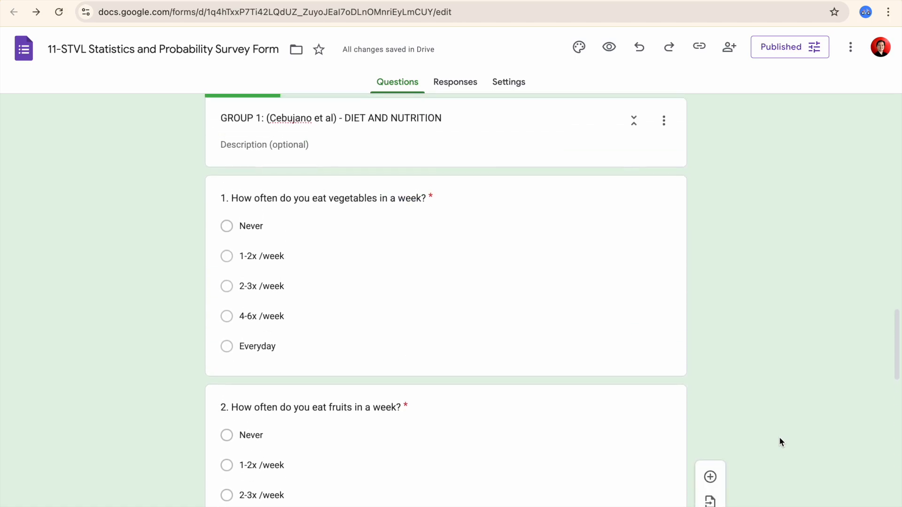
pyautogui.scroll(2, 780, 442)
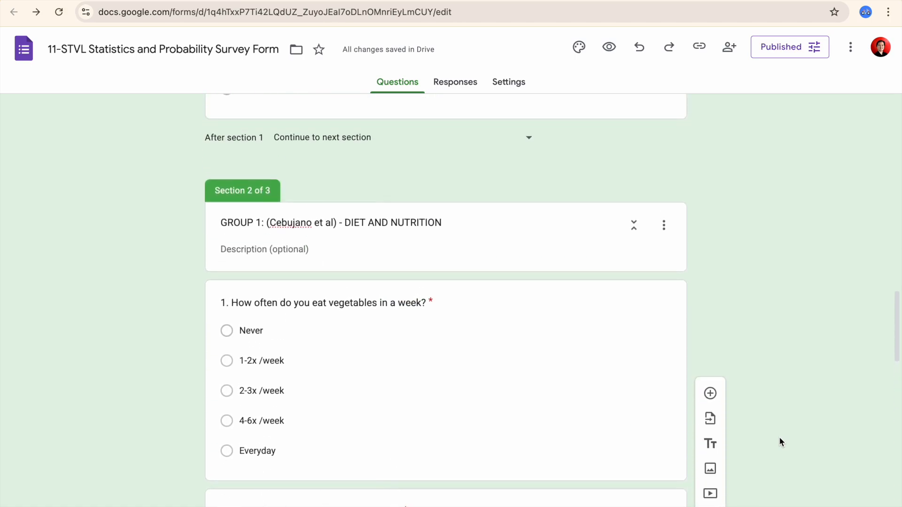
pyautogui.scroll(-2, 779, 438)
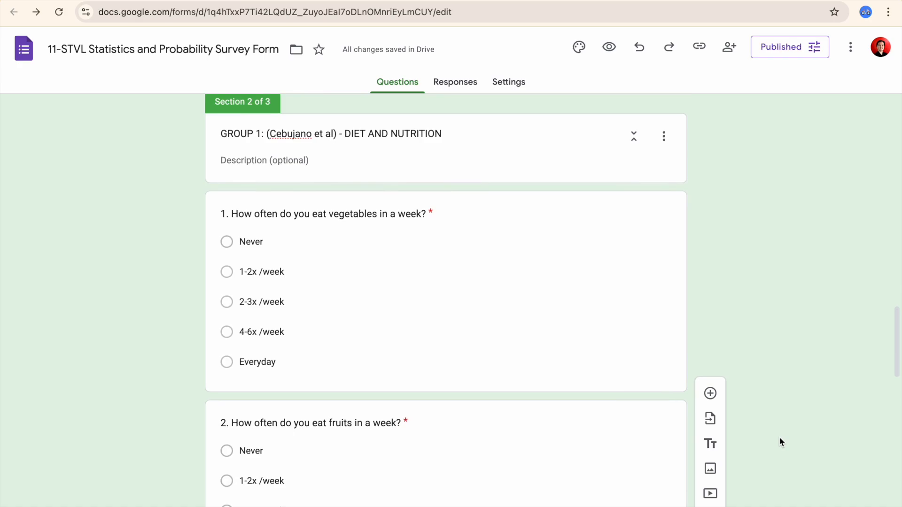
# Open the form's preview and look through the general questions on its first page.
pyautogui.scroll(-15, 781, 442)
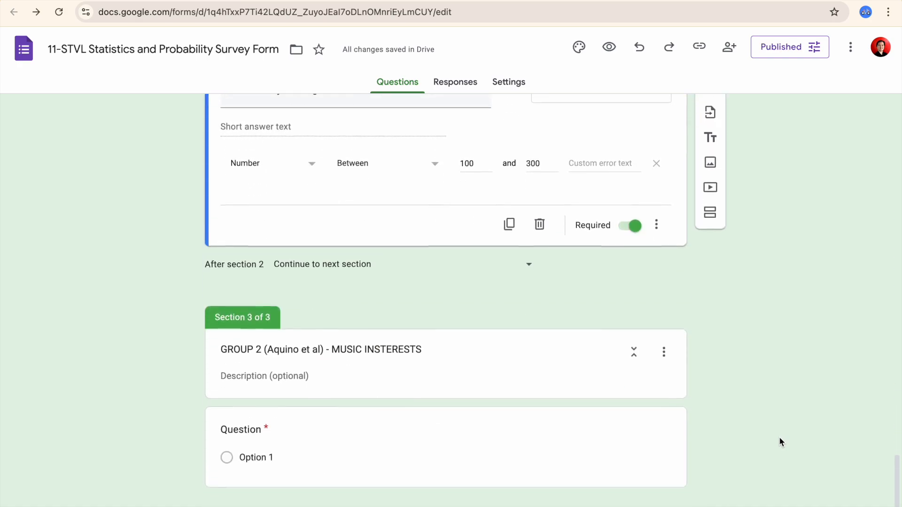
pyautogui.scroll(11, 779, 440)
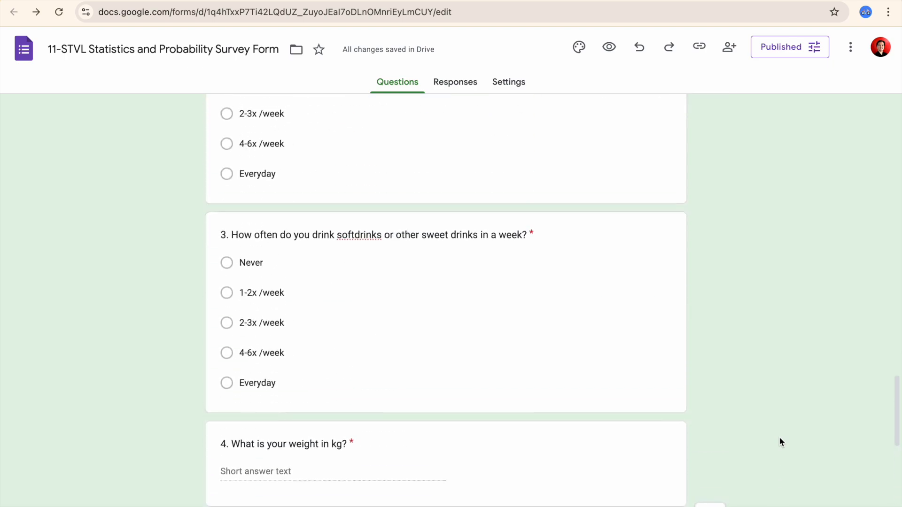
pyautogui.scroll(1, 780, 439)
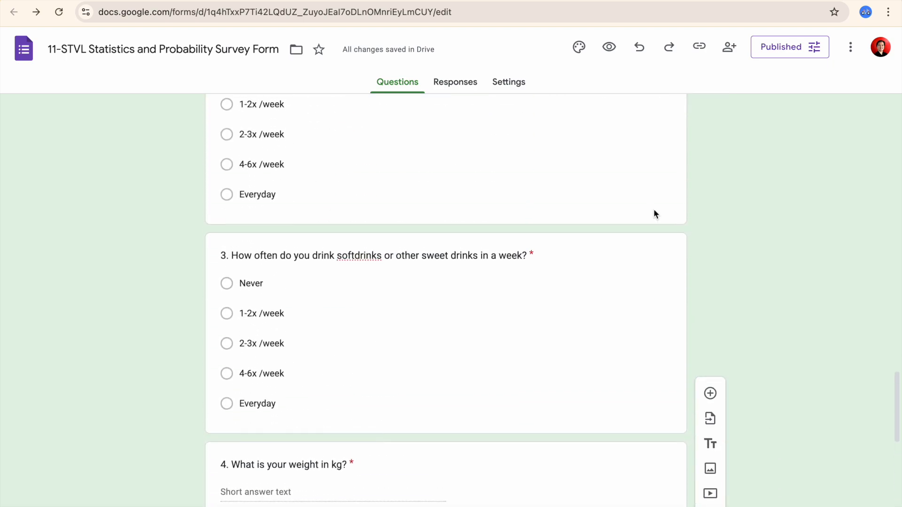
pyautogui.click(610, 52)
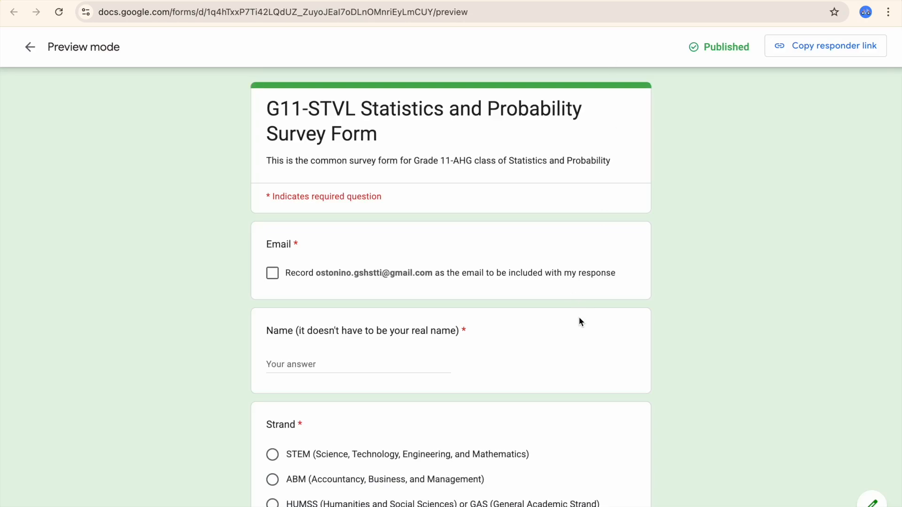
pyautogui.scroll(-6, 579, 319)
pyautogui.scroll(-10, 579, 320)
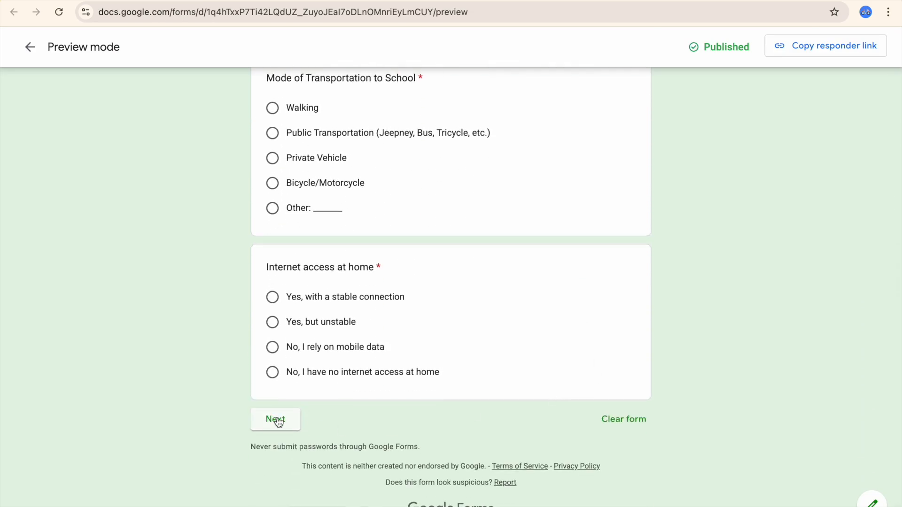
pyautogui.scroll(1, 328, 306)
pyautogui.scroll(10, 328, 305)
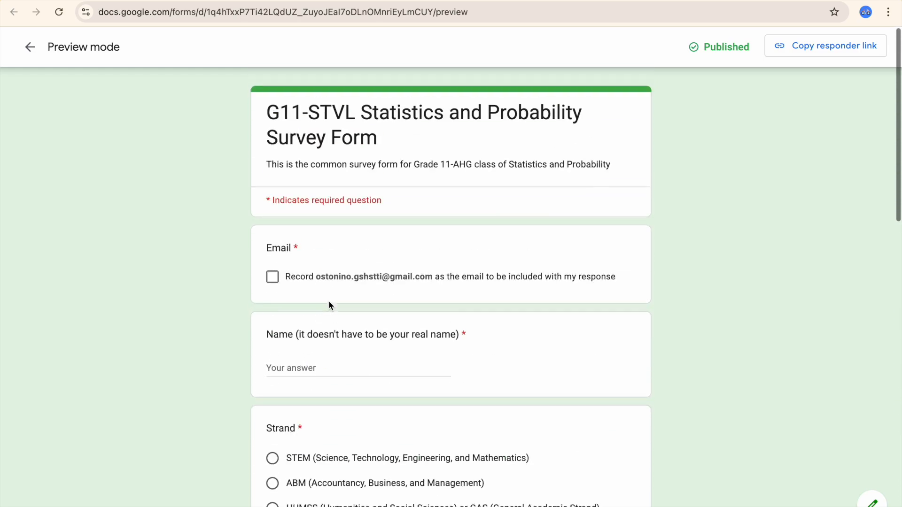
# Answer the preview's first questions with the respondent's name, the STEM strand and an age of 19.
pyautogui.click(311, 365)
pyautogui.write('Oscar')
pyautogui.scroll(-4, 314, 369)
pyautogui.click(272, 261)
pyautogui.scroll(-1, 374, 399)
pyautogui.click(329, 398)
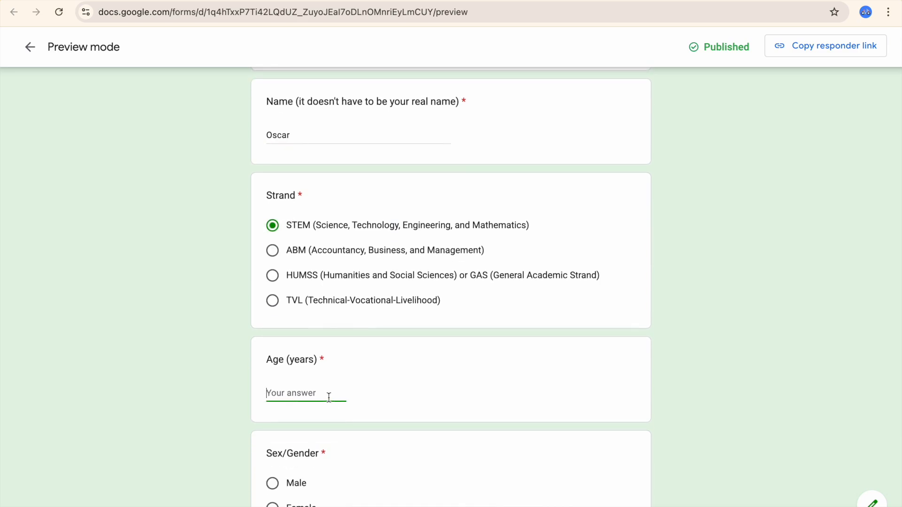
pyautogui.write('19')
# Choose Male for Sex/Gender and enter 7 as the number of people in the household.
pyautogui.scroll(-1, 324, 468)
pyautogui.click(304, 429)
pyautogui.scroll(-5, 329, 430)
pyautogui.click(334, 310)
pyautogui.write('7')
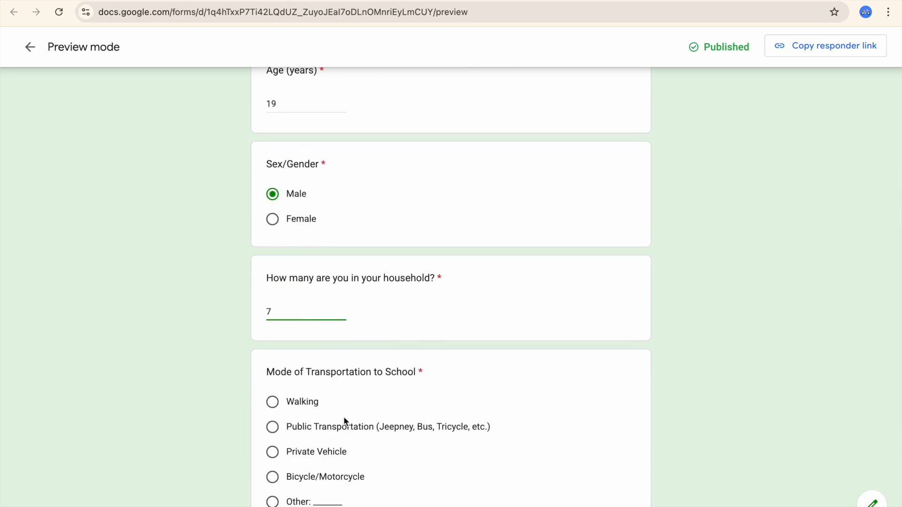
# Choose Public Transportation and "Yes, with a stable connection" for internet access, and try to continue to the next page.
pyautogui.scroll(-2, 345, 421)
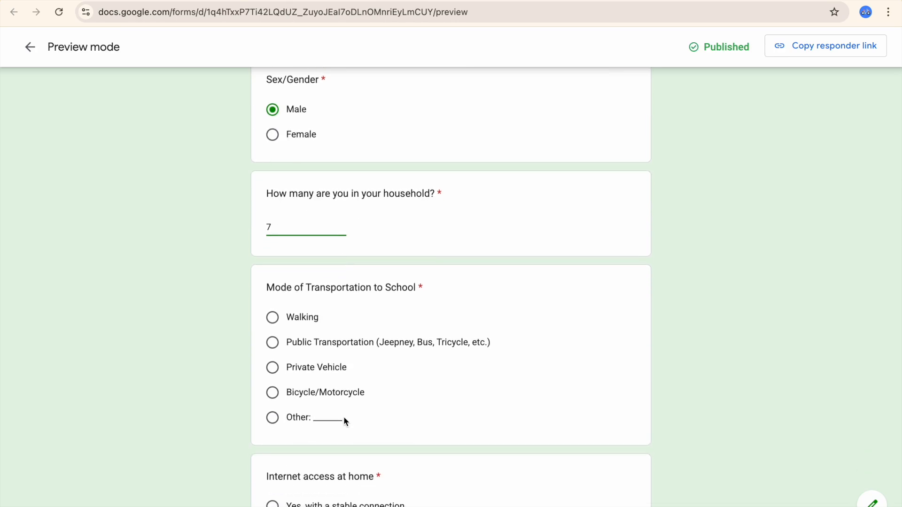
pyautogui.scroll(-1, 343, 417)
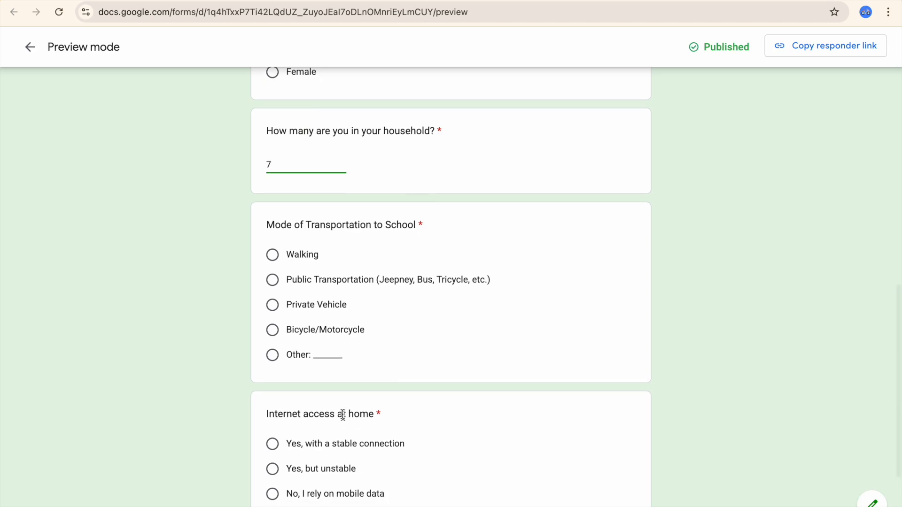
pyautogui.click(272, 280)
pyautogui.scroll(-3, 432, 452)
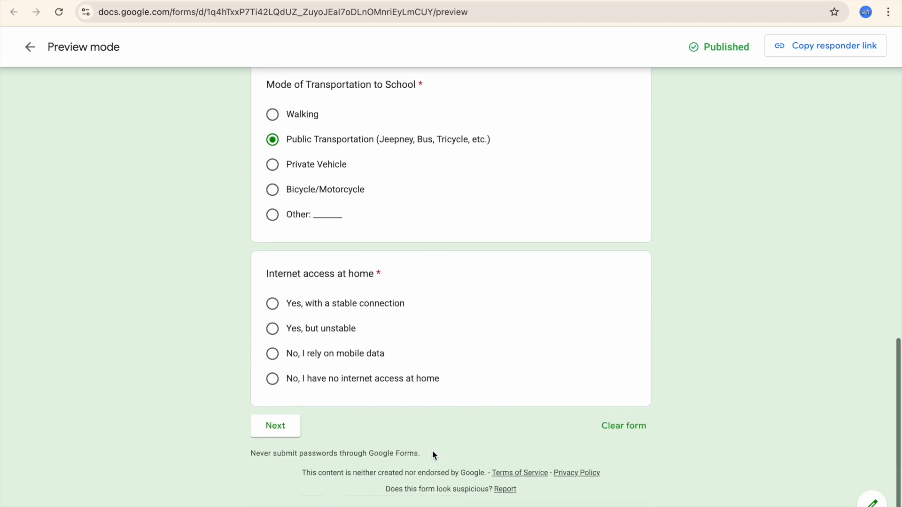
pyautogui.click(272, 304)
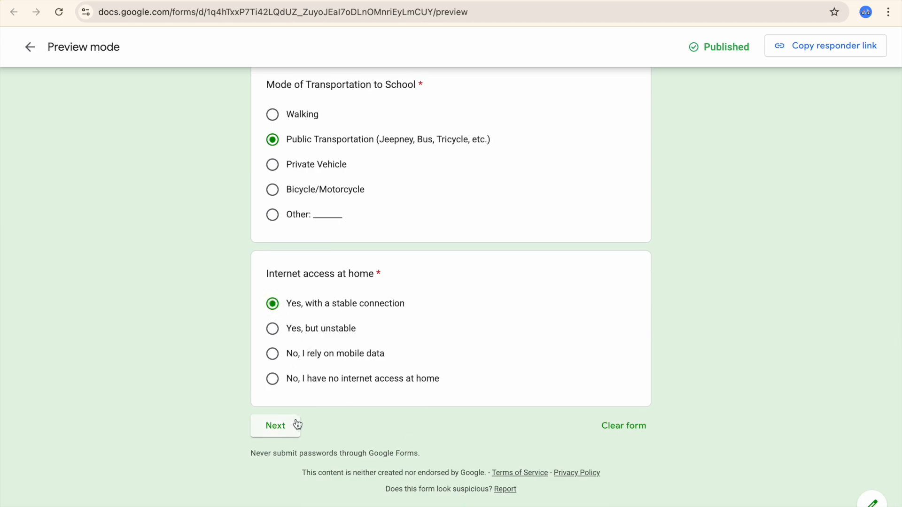
pyautogui.click(284, 430)
# Agree to record the account's email with the response and continue to the GROUP 1 section.
pyautogui.scroll(-1, 399, 423)
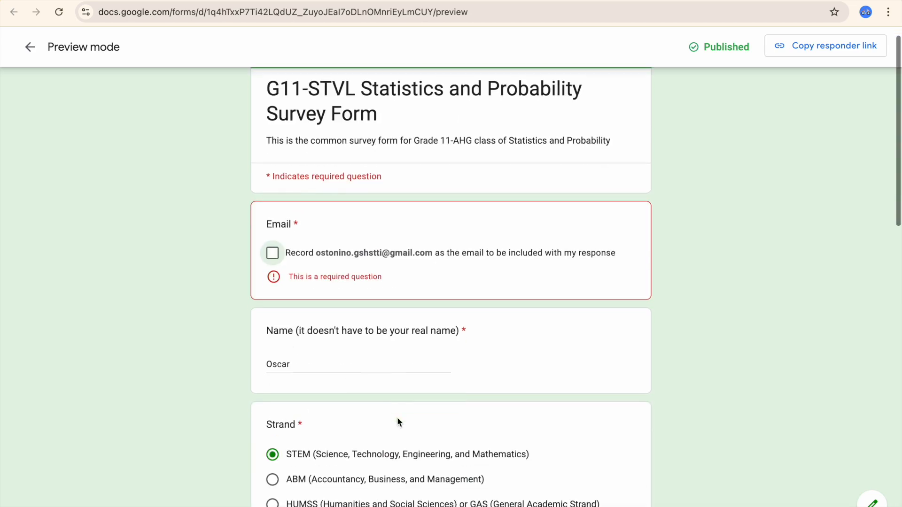
pyautogui.click(275, 257)
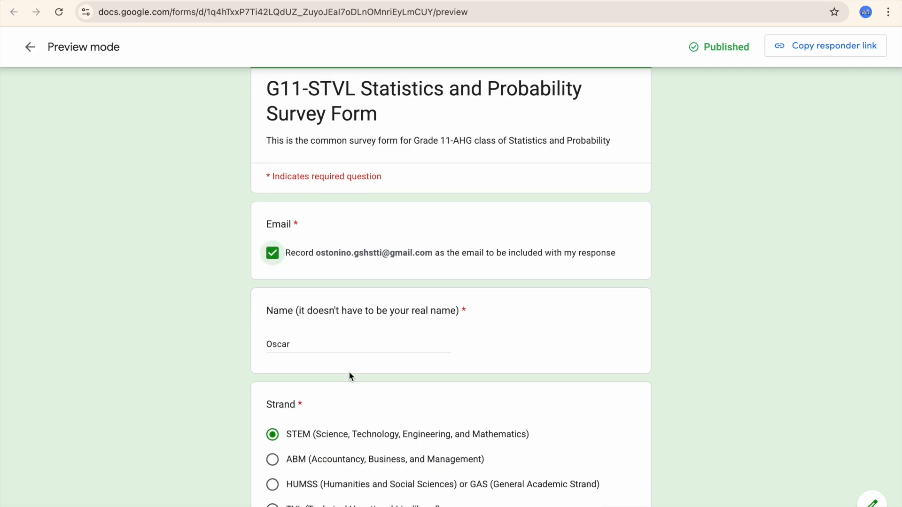
pyautogui.scroll(-15, 349, 376)
pyautogui.click(284, 425)
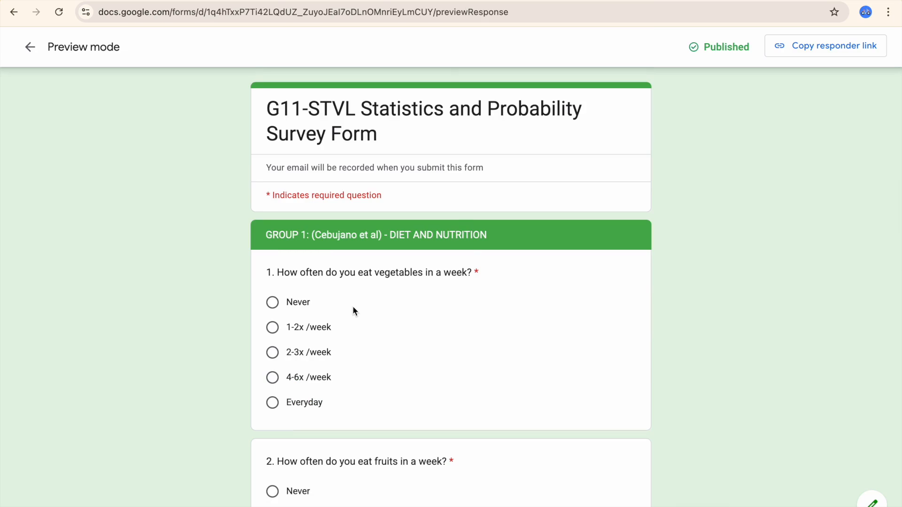
# Review the preview of GROUP 1's diet and nutrition questions, including the section title.
pyautogui.scroll(-5, 353, 308)
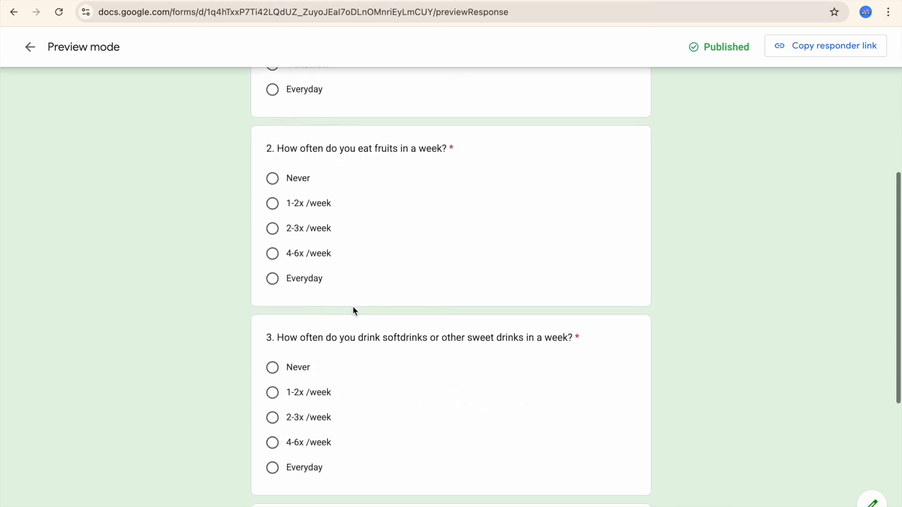
pyautogui.scroll(5, 352, 310)
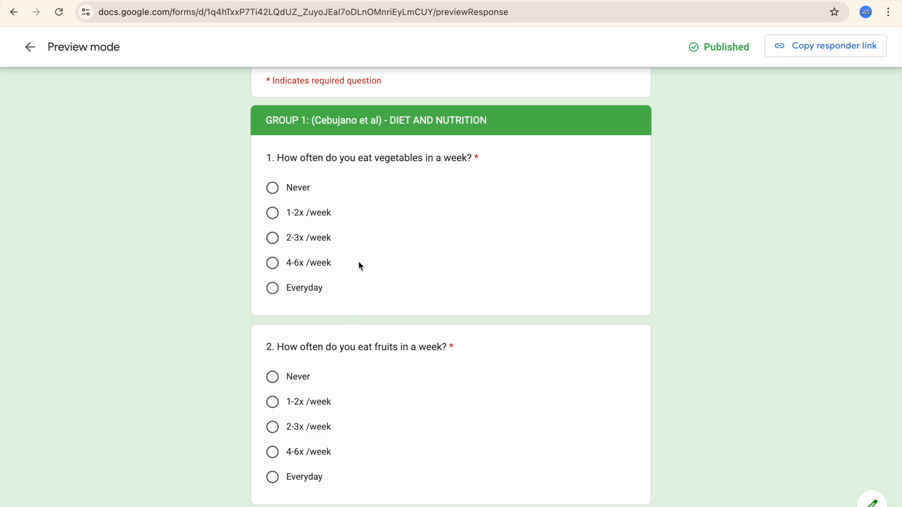
pyautogui.scroll(3, 359, 264)
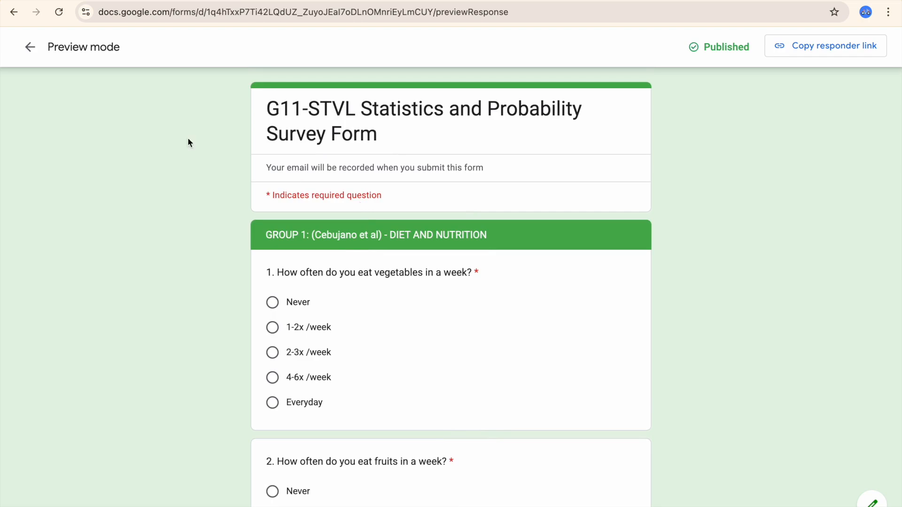
# Leave the preview without keeping the trial answers and return to editing the form.
pyautogui.click(30, 46)
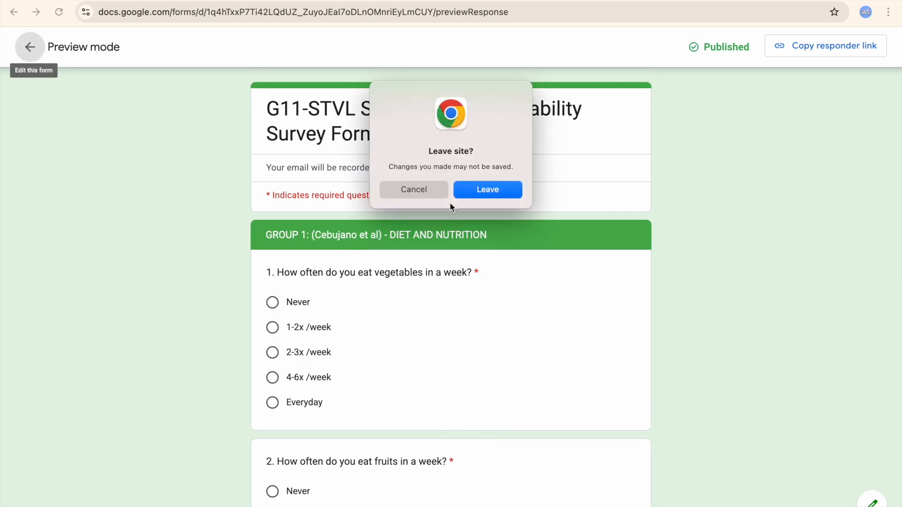
pyautogui.click(469, 188)
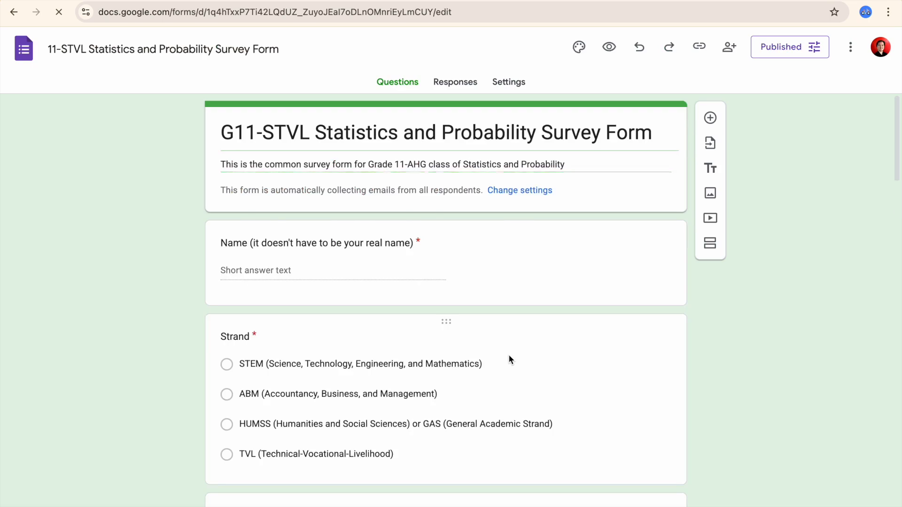
pyautogui.scroll(-3, 508, 354)
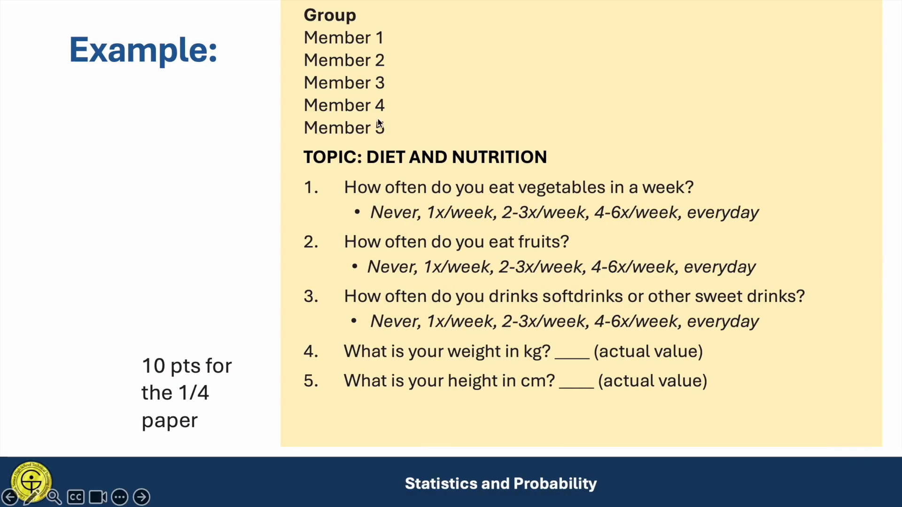
pyautogui.click(179, 298)
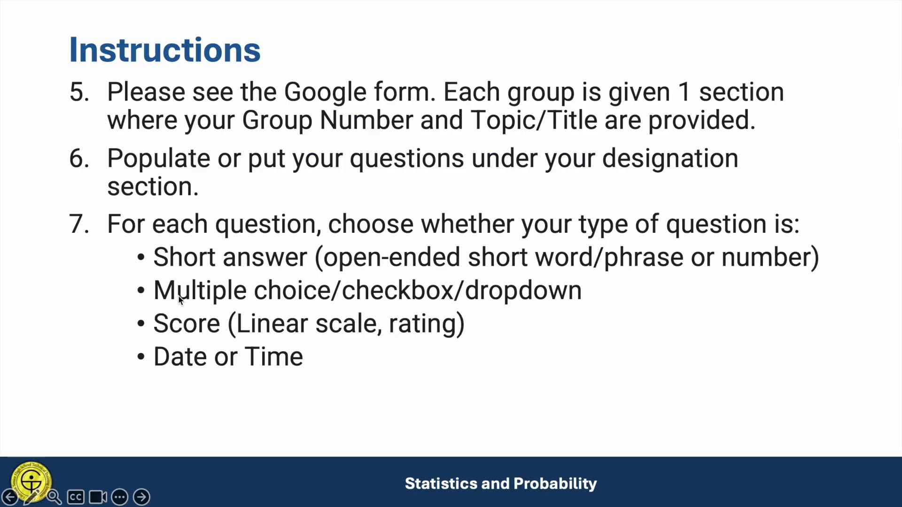
pyautogui.click(179, 297)
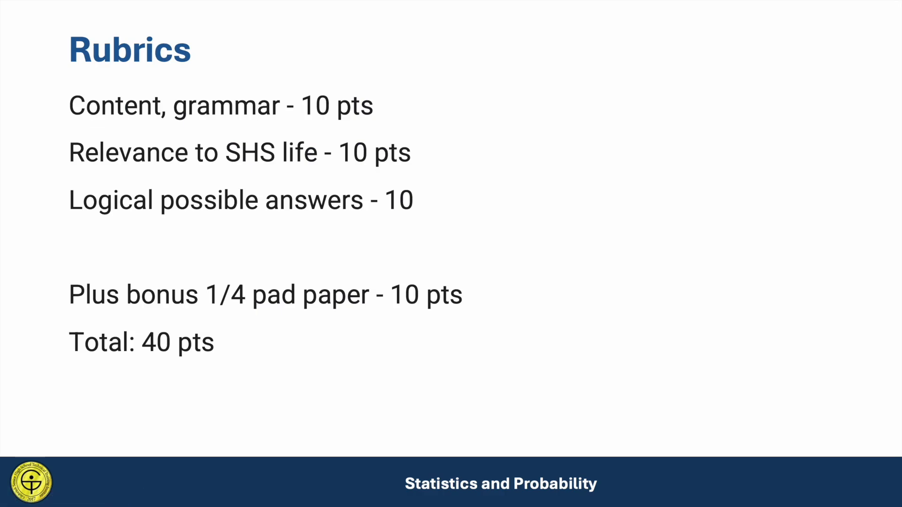